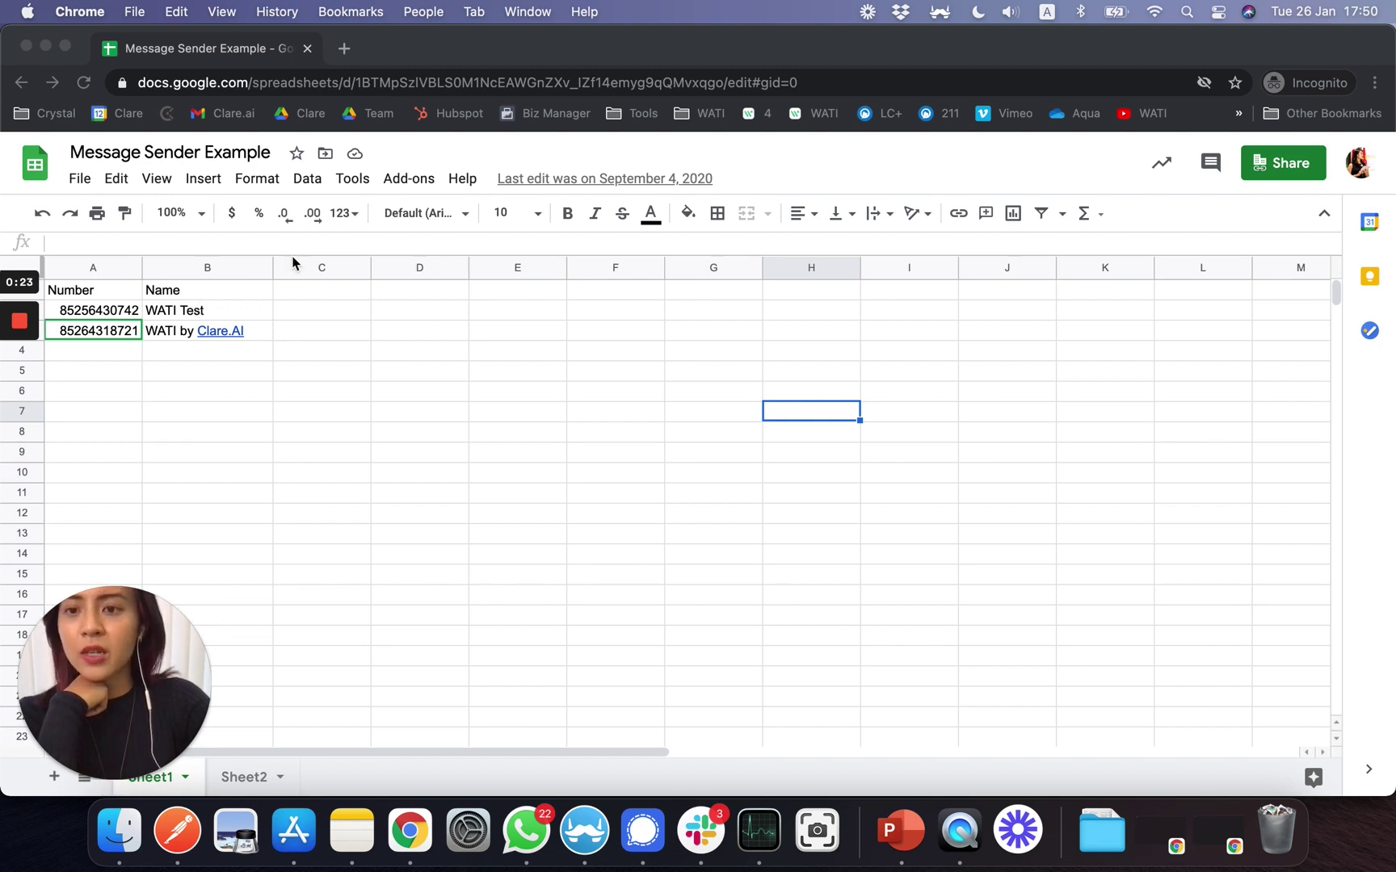
# Step: Search the Google Workspace Marketplace for the WhatsApp Message Sender add-on and check its listing, closing the marketplace when done
pyautogui.click(403, 187)
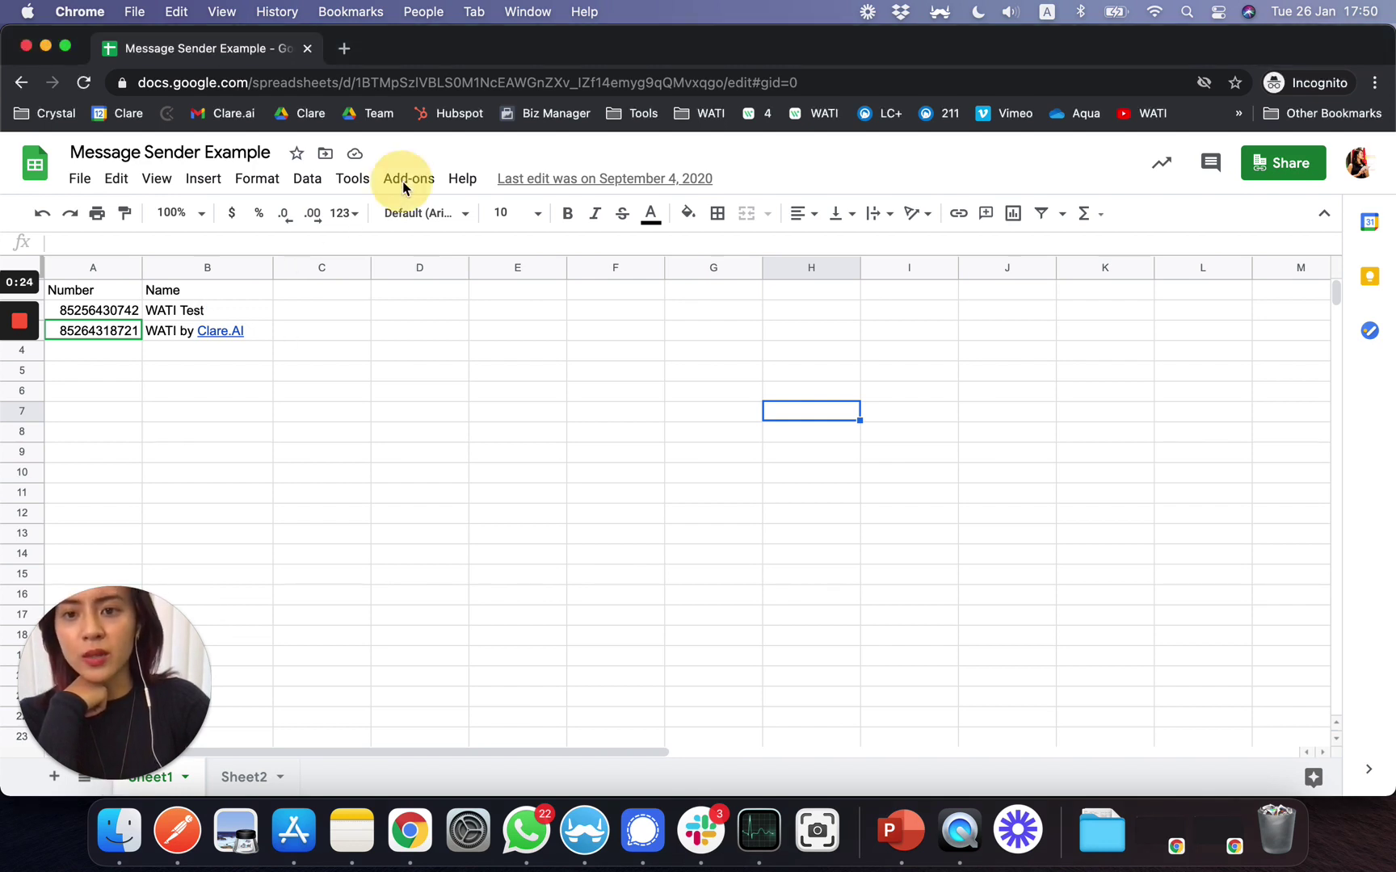
pyautogui.click(403, 188)
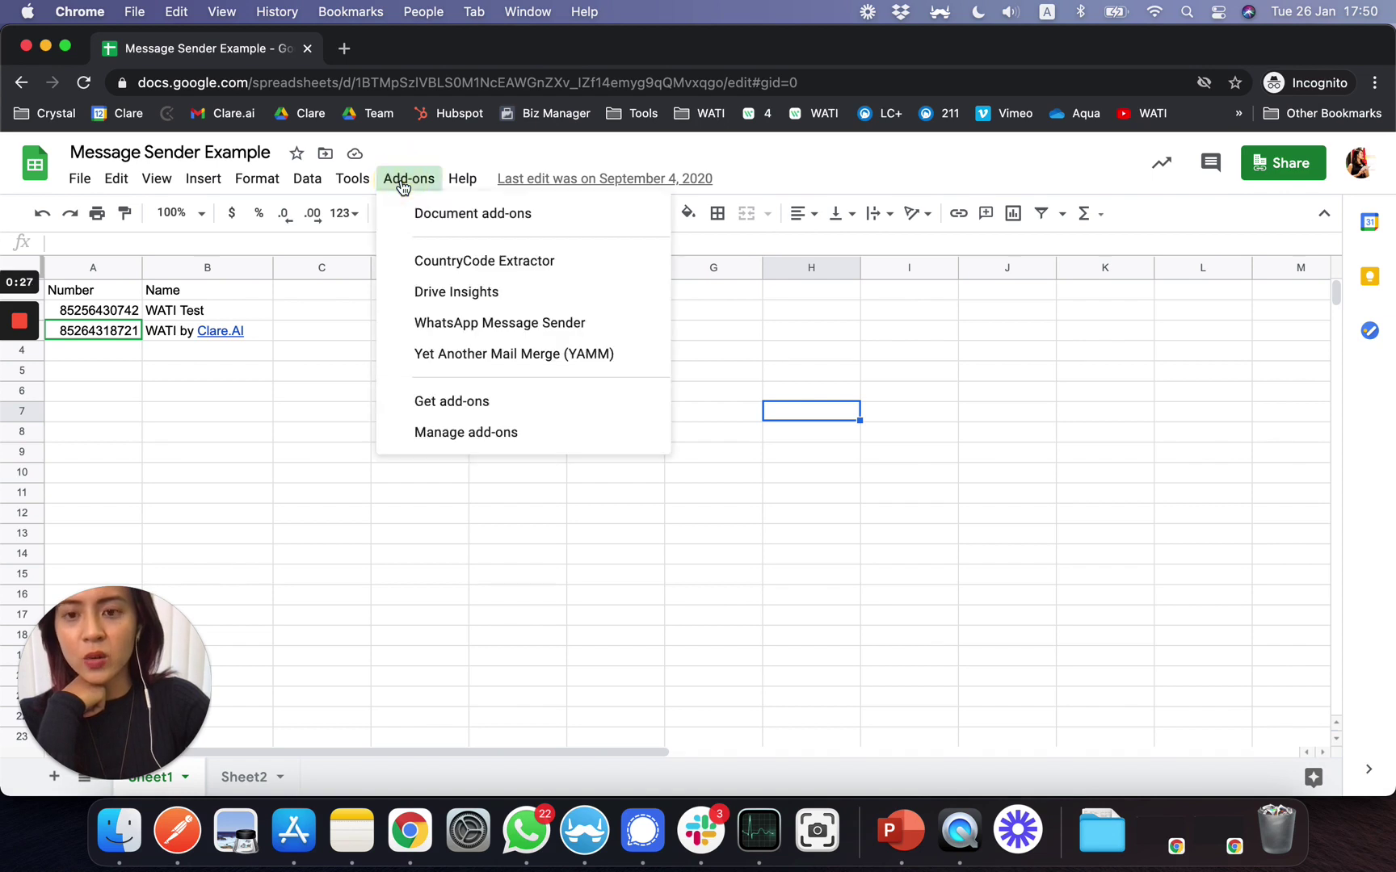
pyautogui.moveTo(433, 328)
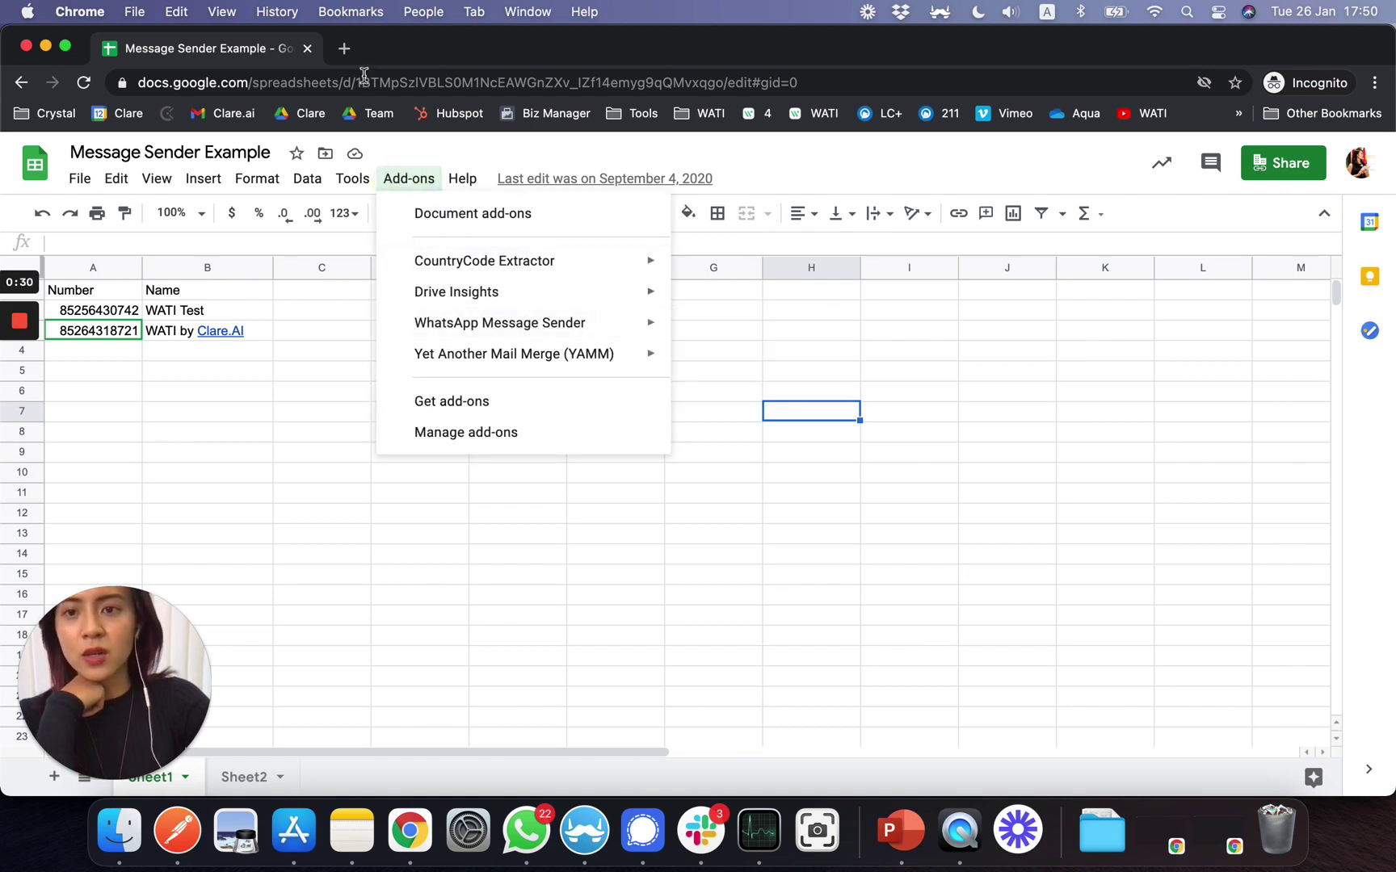
pyautogui.click(544, 412)
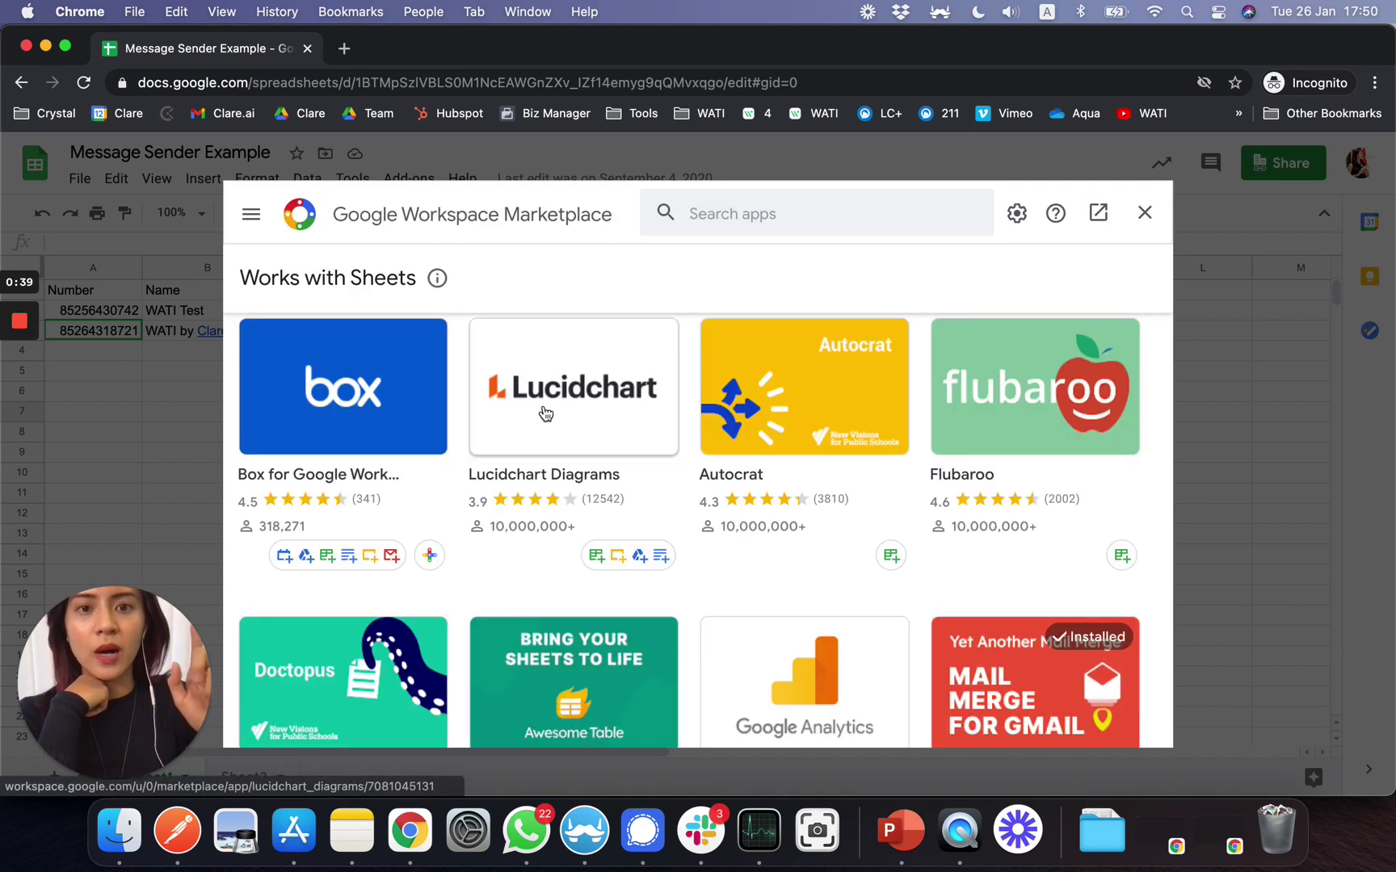
pyautogui.click(752, 210)
pyautogui.write('whatsapp')
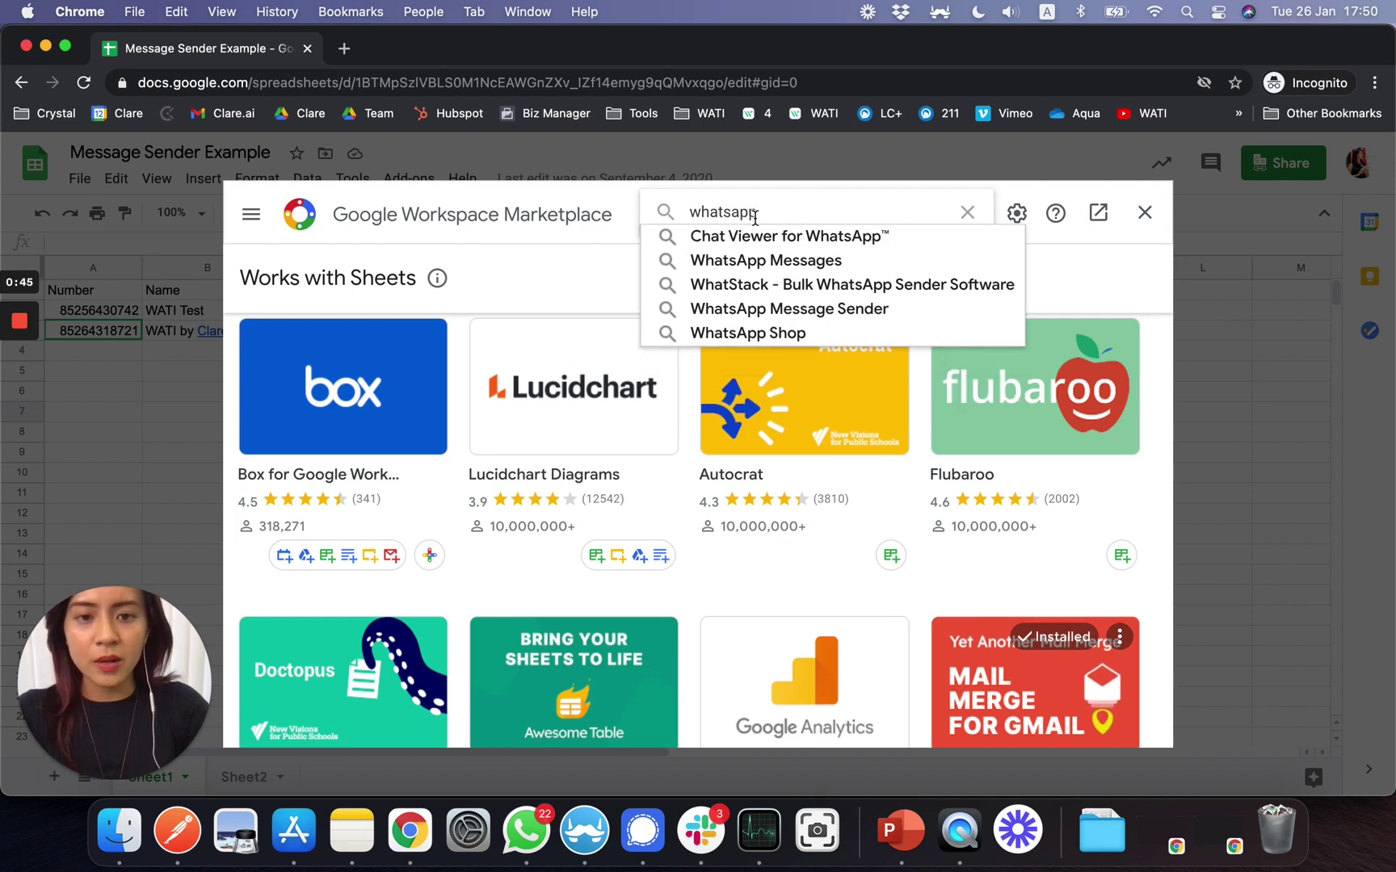
pyautogui.click(766, 309)
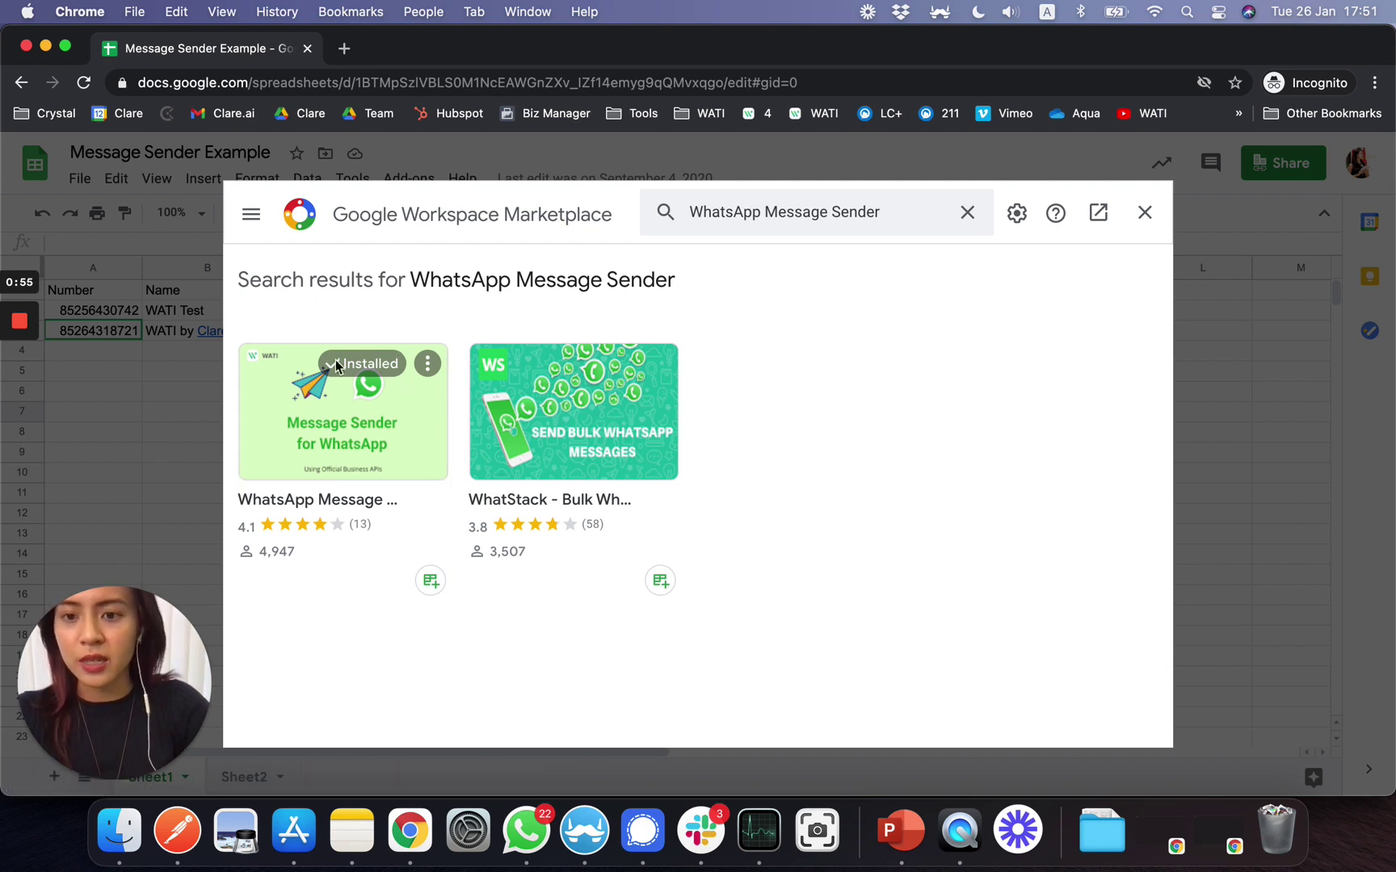
pyautogui.click(1152, 220)
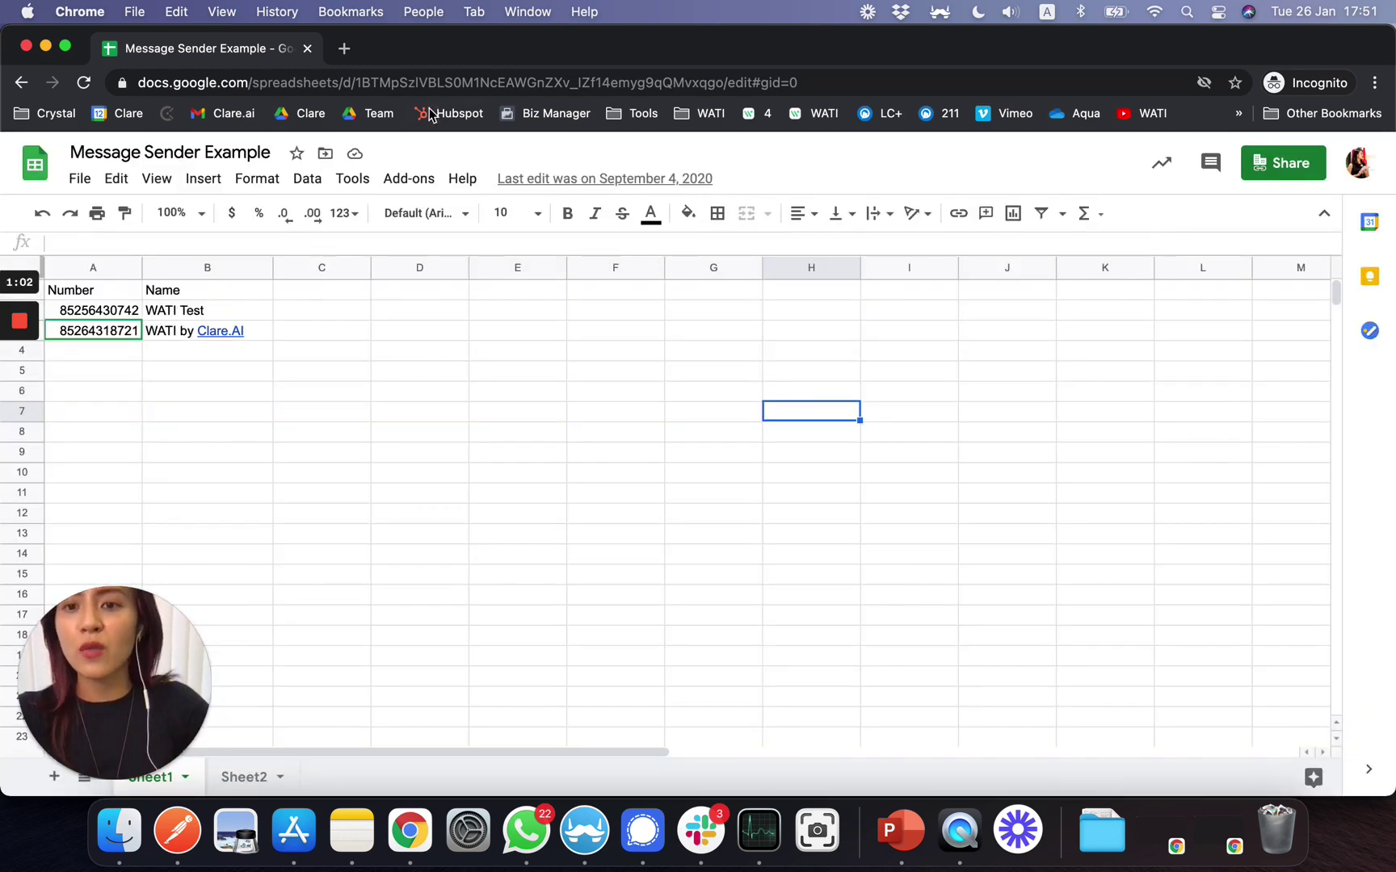
# Step: Start WhatsApp Schedule from the WhatsApp Message Sender add-on
pyautogui.click(408, 182)
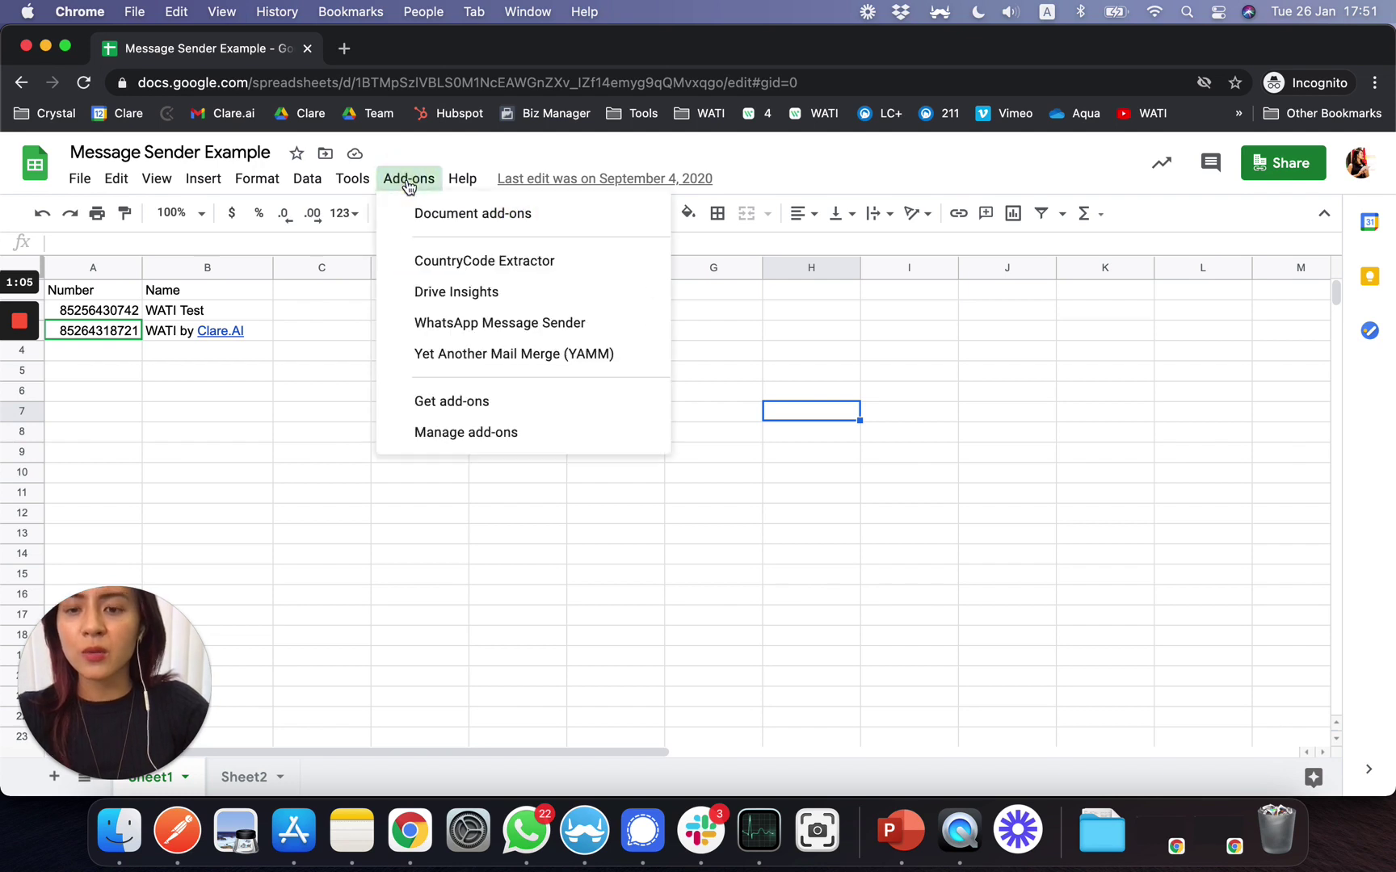
pyautogui.moveTo(430, 328)
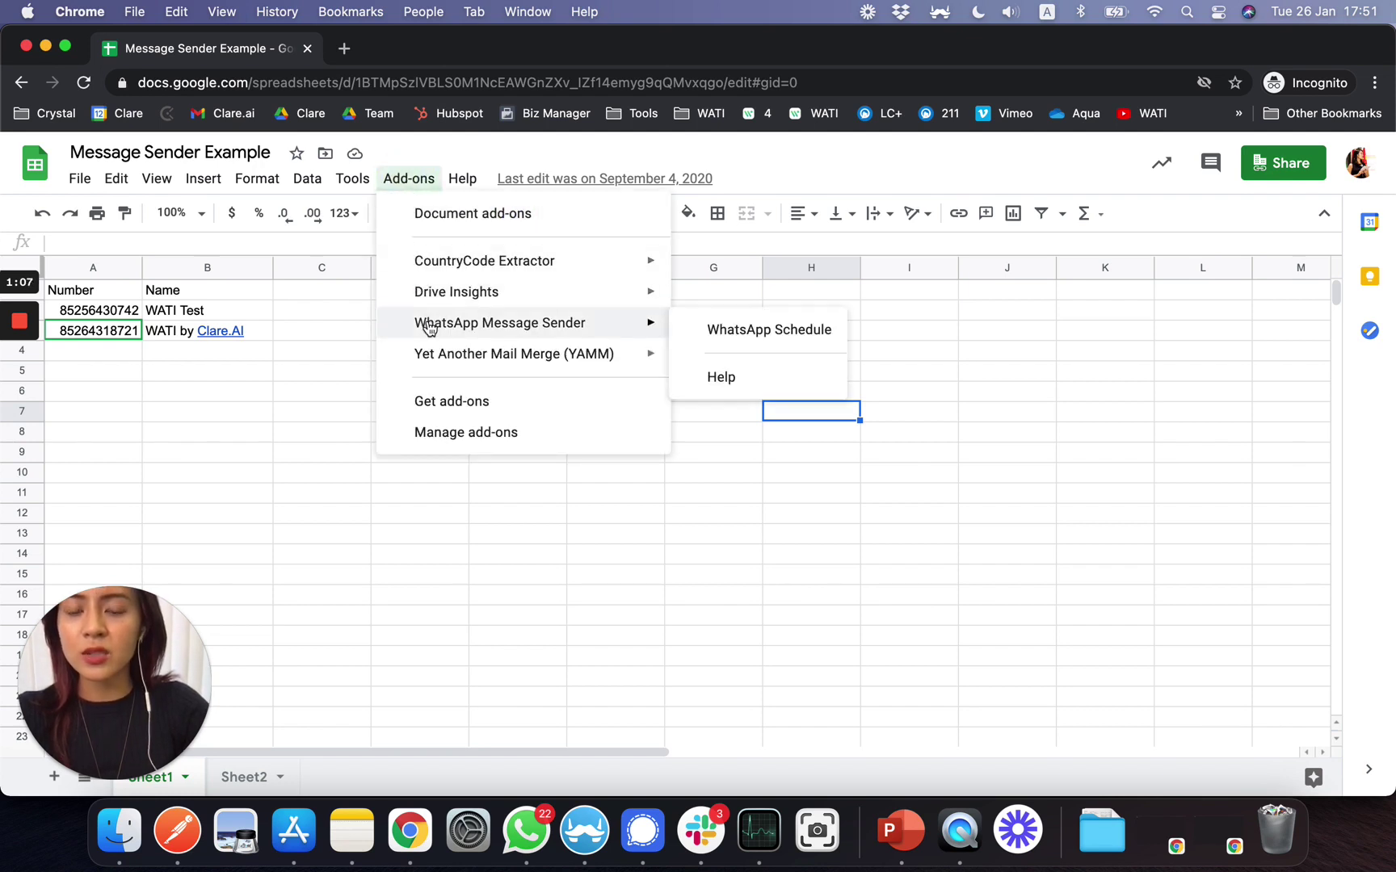
pyautogui.click(711, 331)
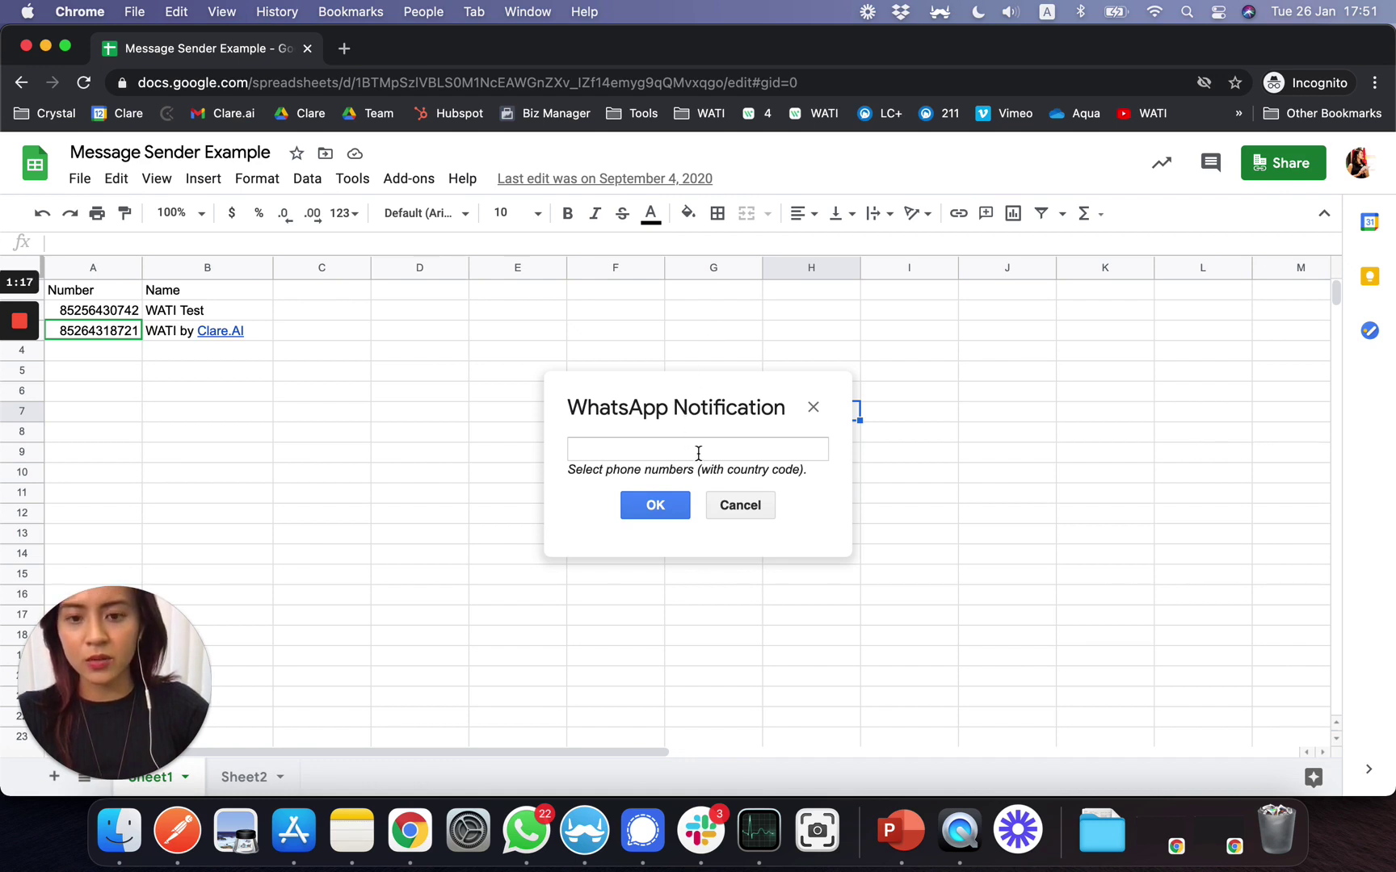
# Step: Set the recipient phone numbers to the range A2:A3 and continue as a live user
pyautogui.click(604, 443)
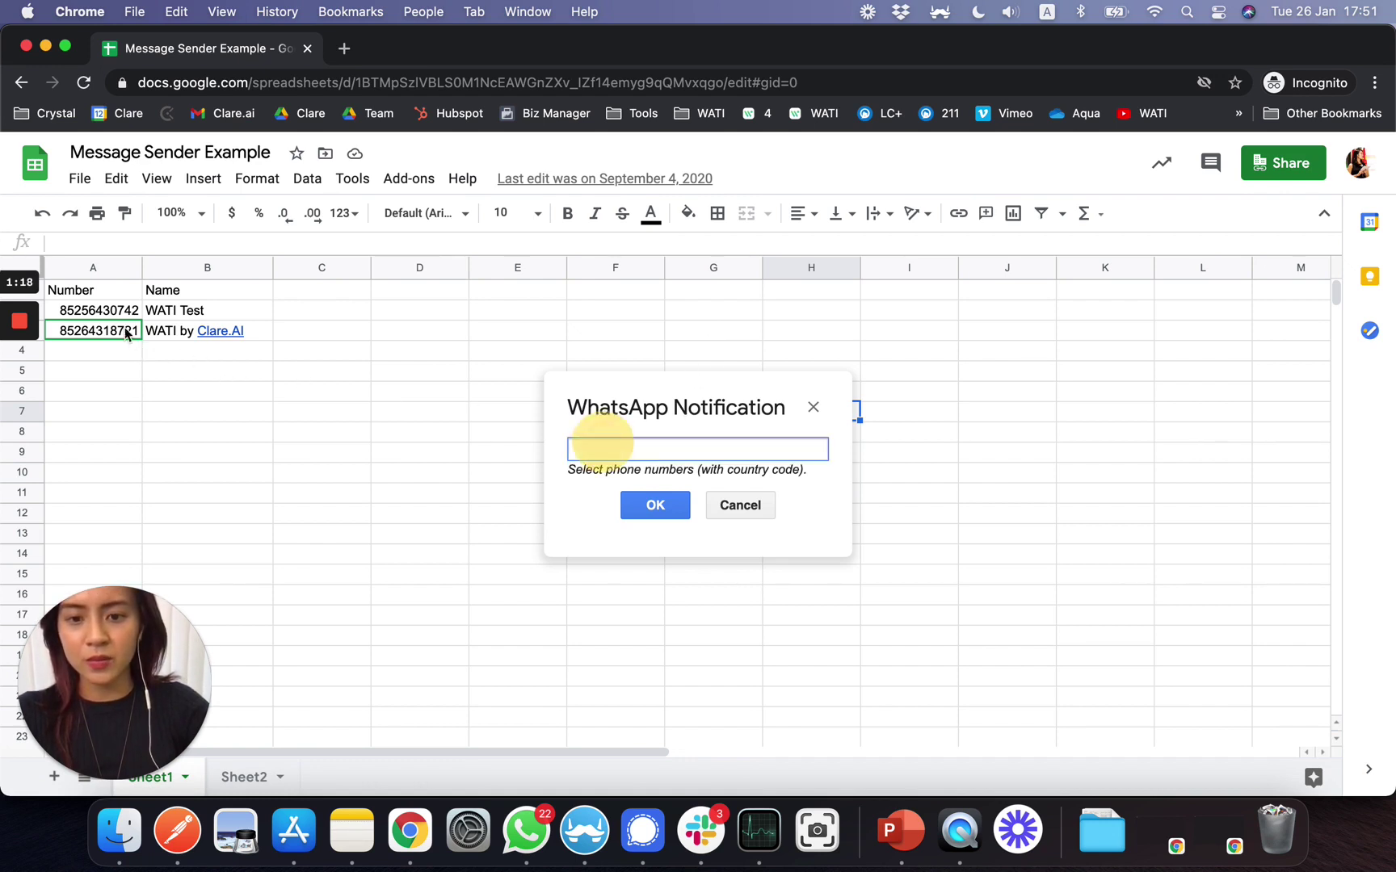
pyautogui.click(108, 311)
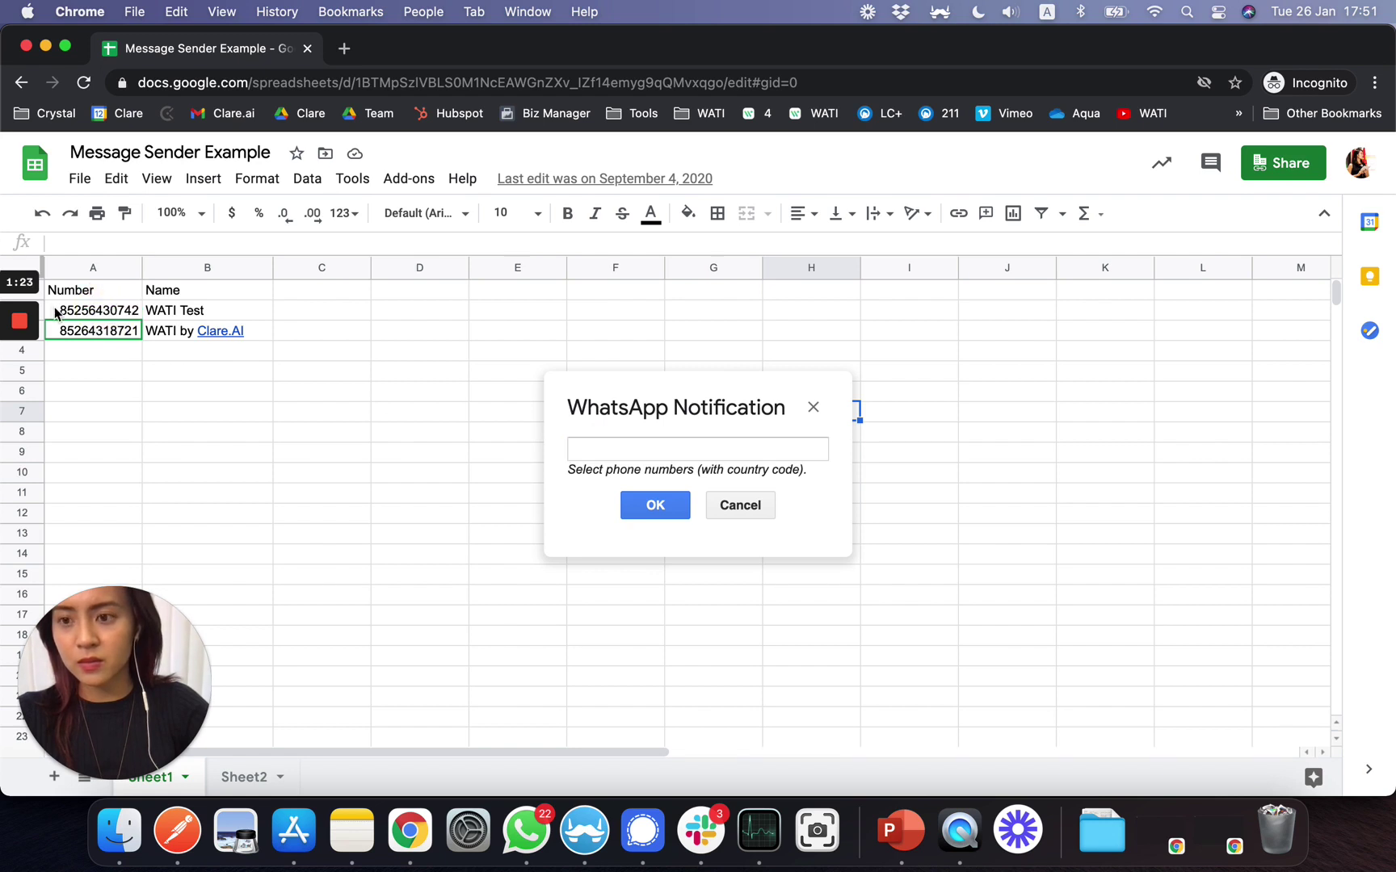
pyautogui.click(104, 315)
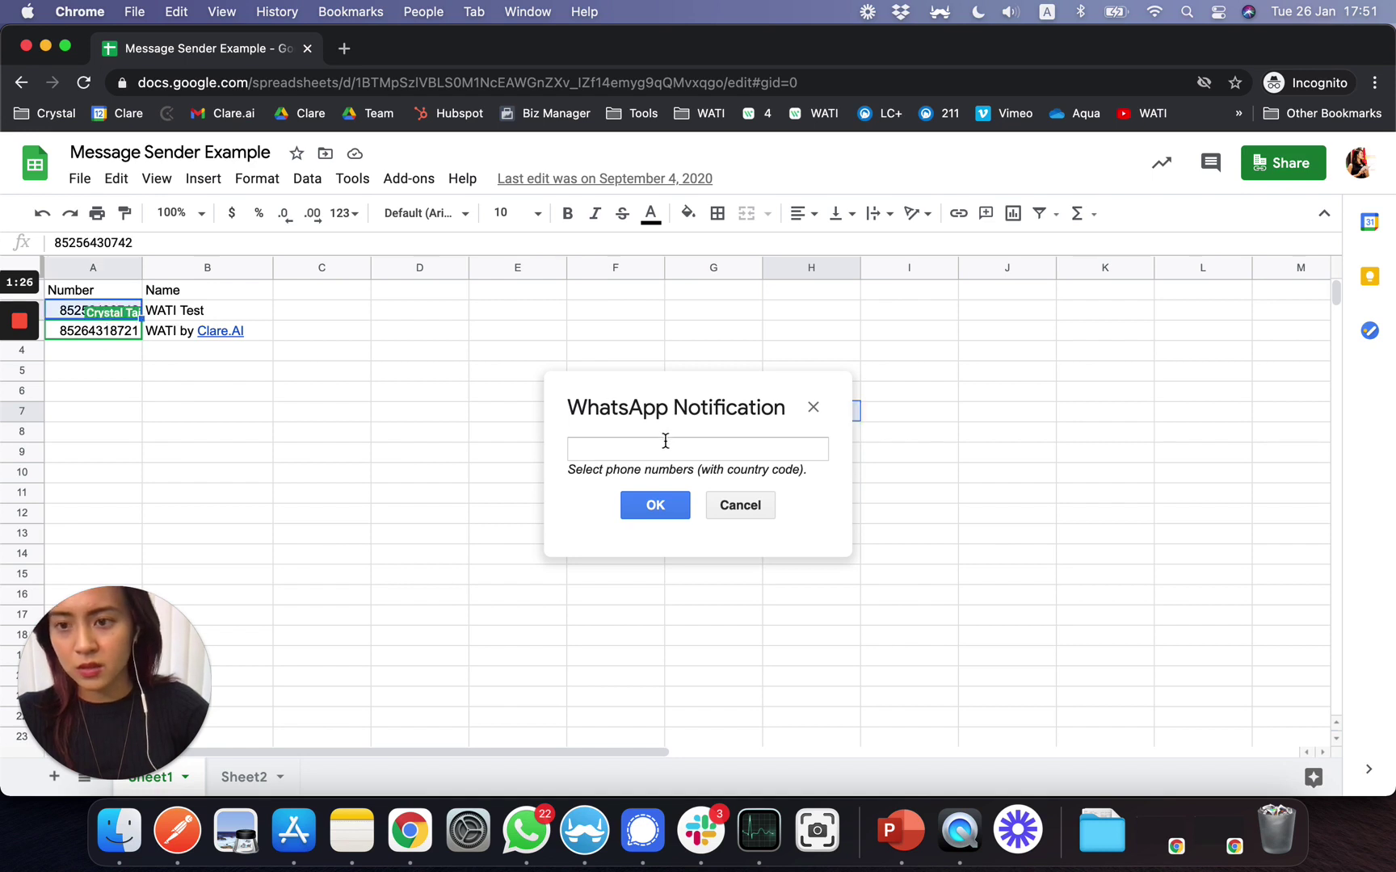
pyautogui.click(601, 443)
pyautogui.write('A')
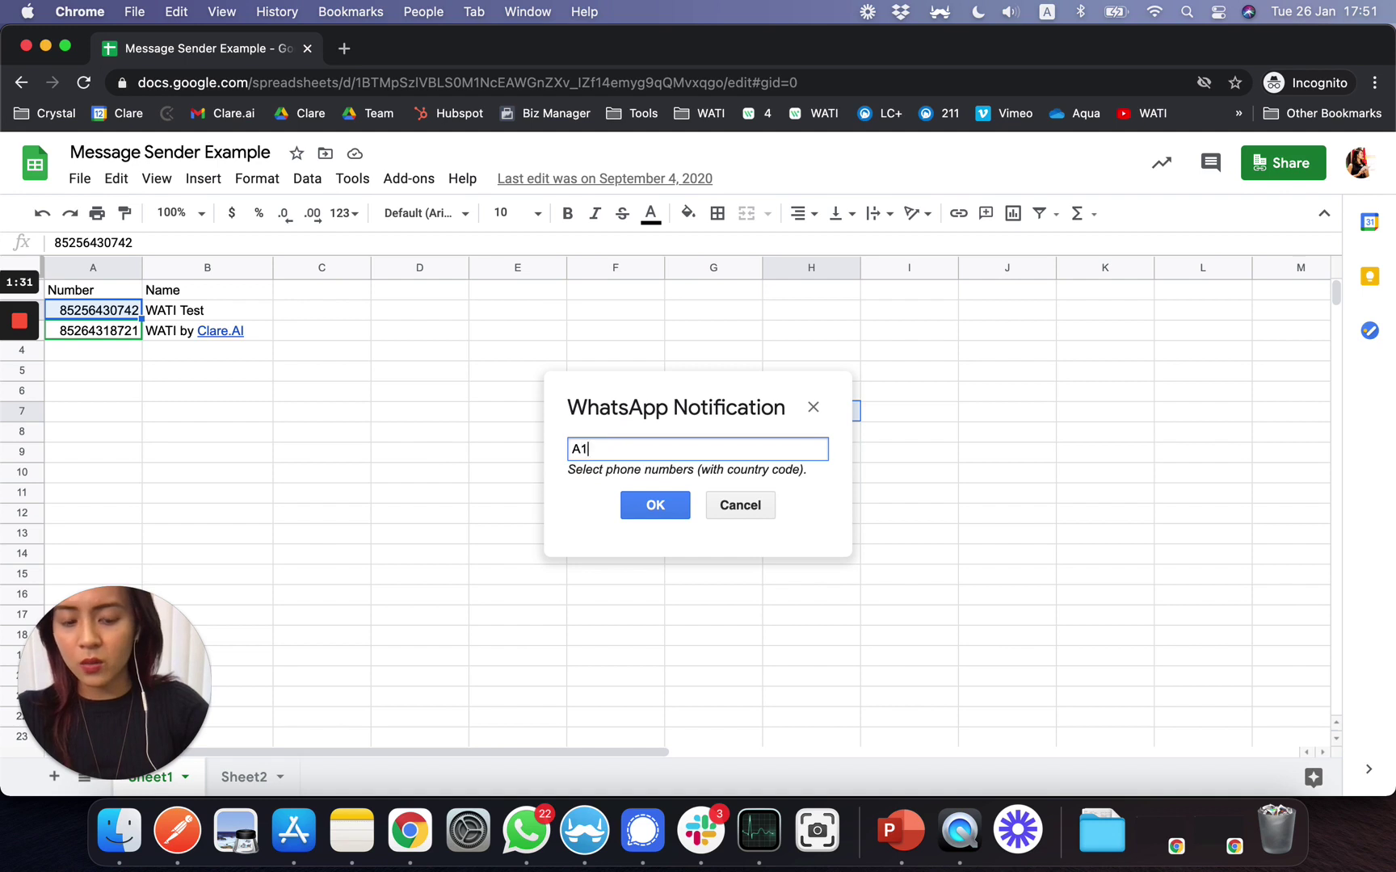
pyautogui.write('2:')
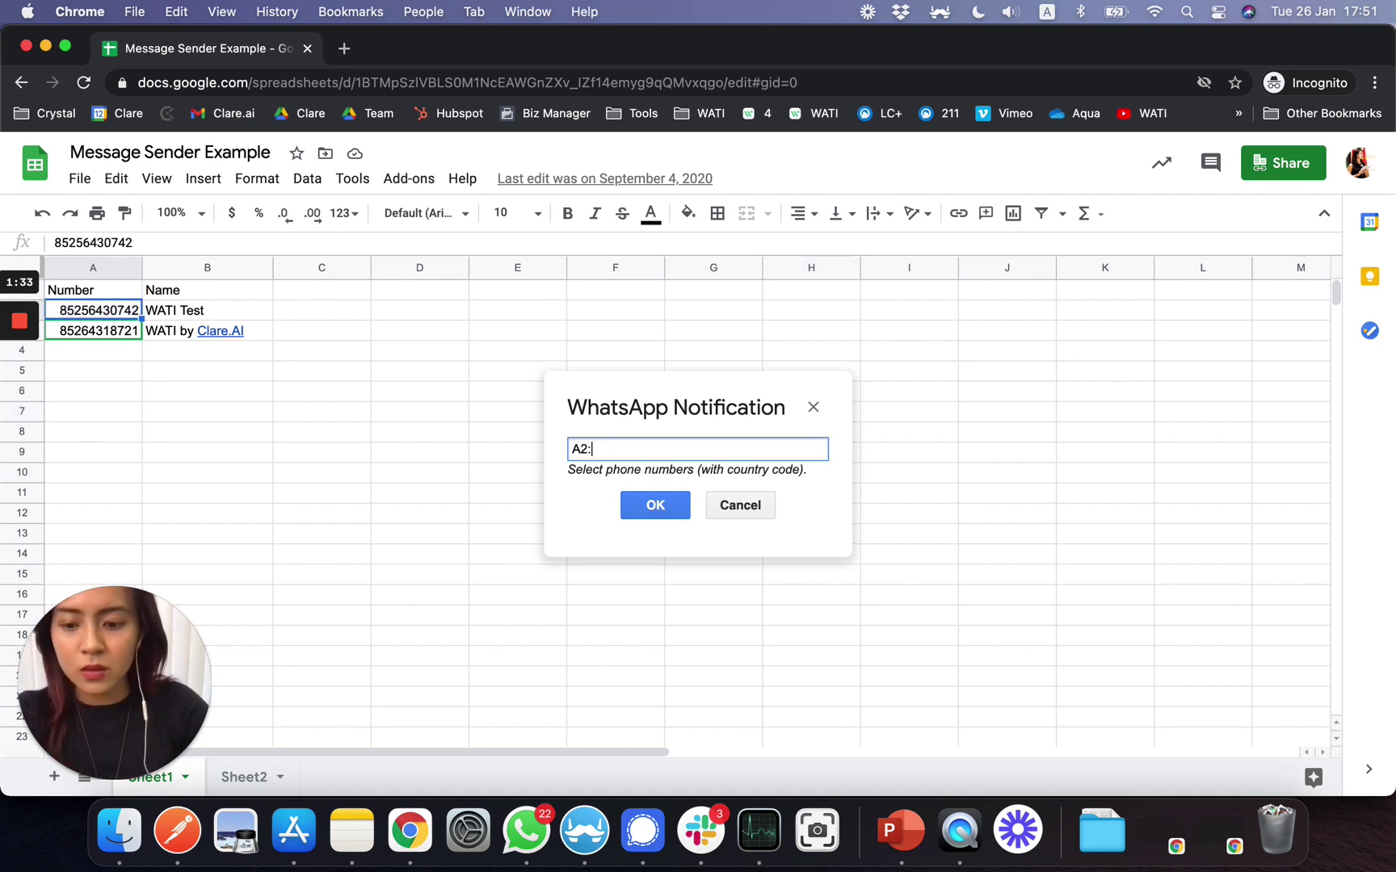
pyautogui.write('A3')
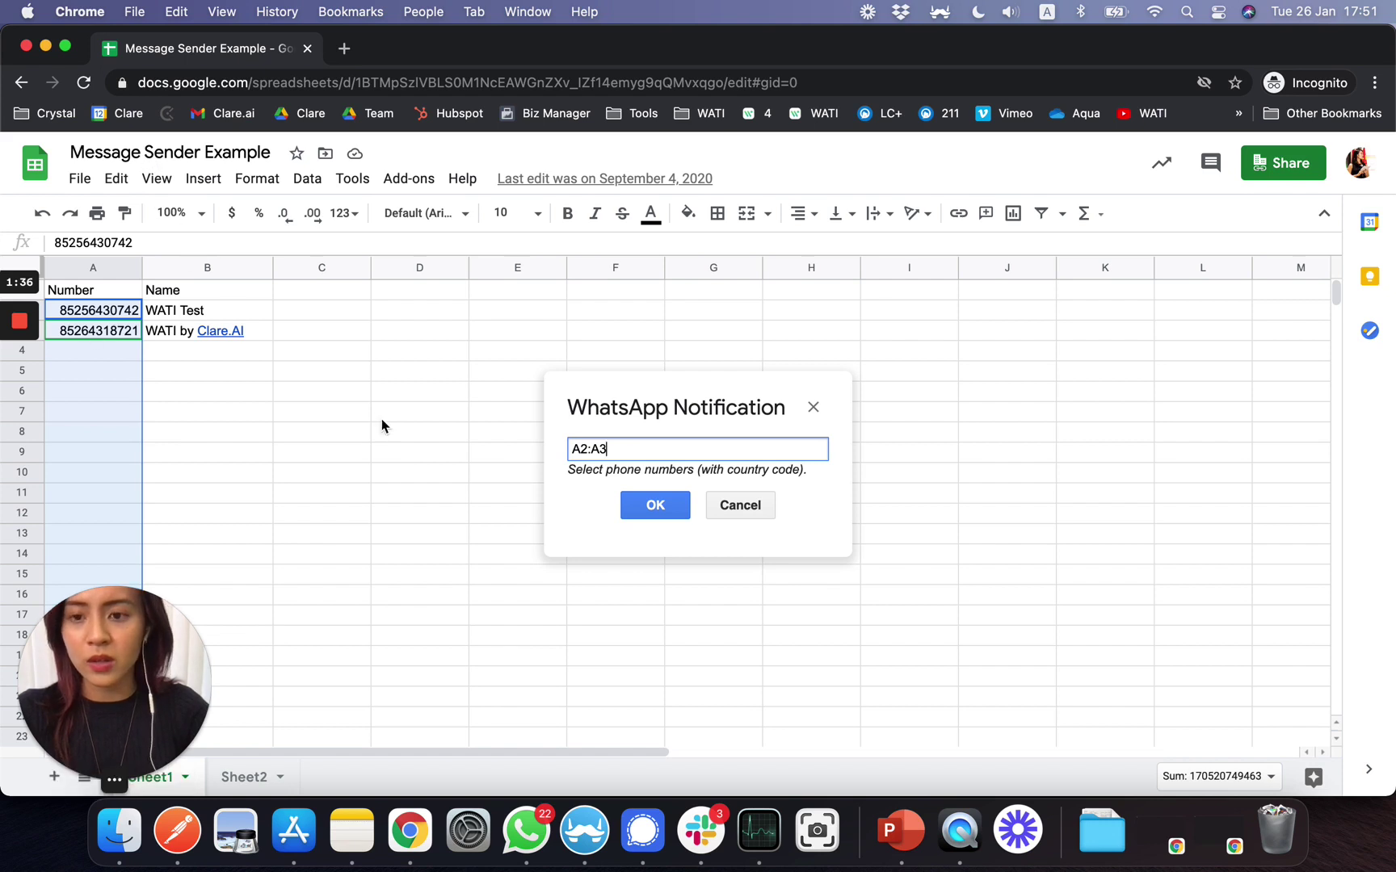
pyautogui.click(671, 515)
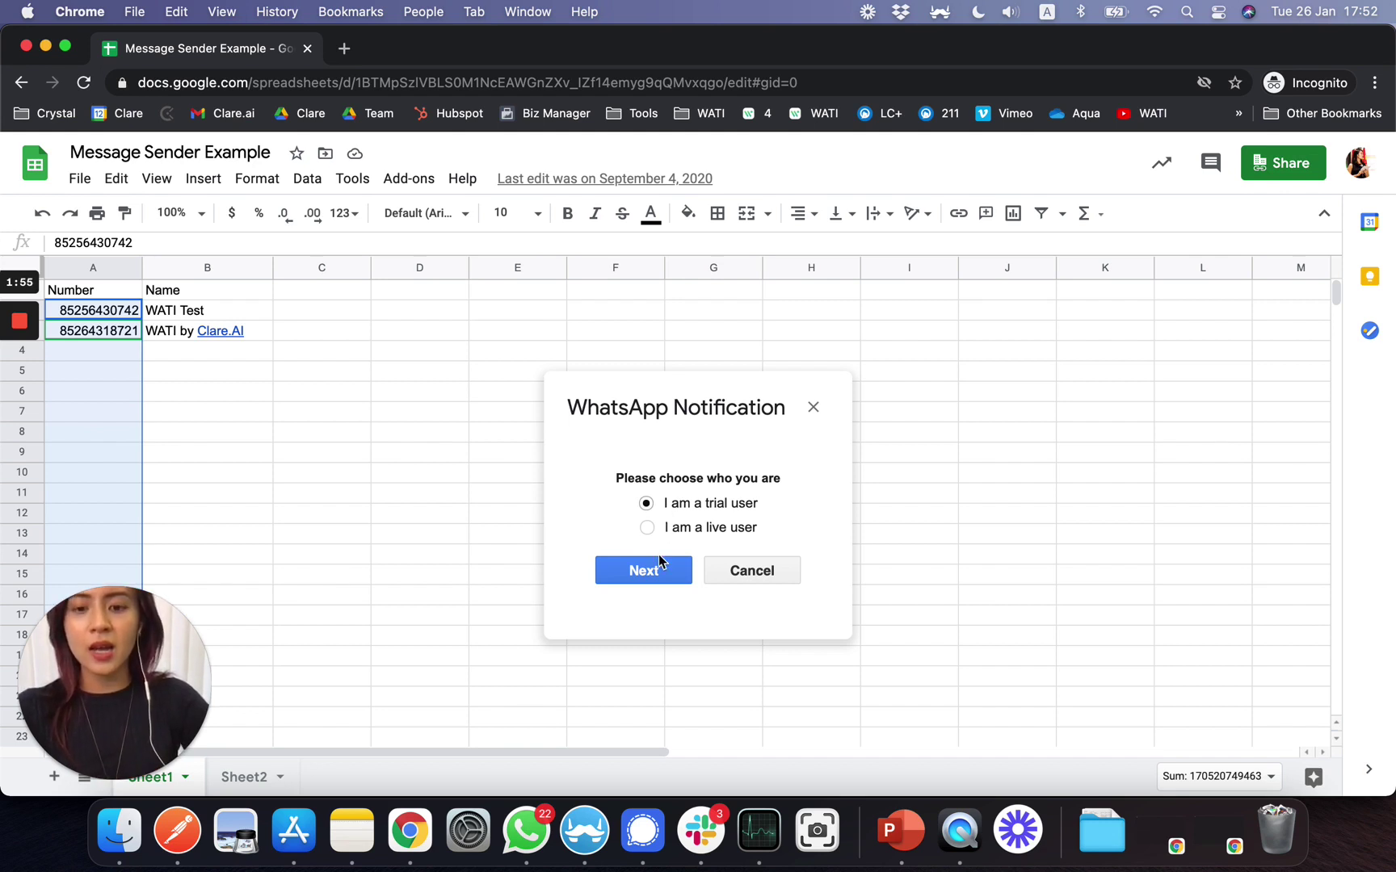
pyautogui.click(646, 529)
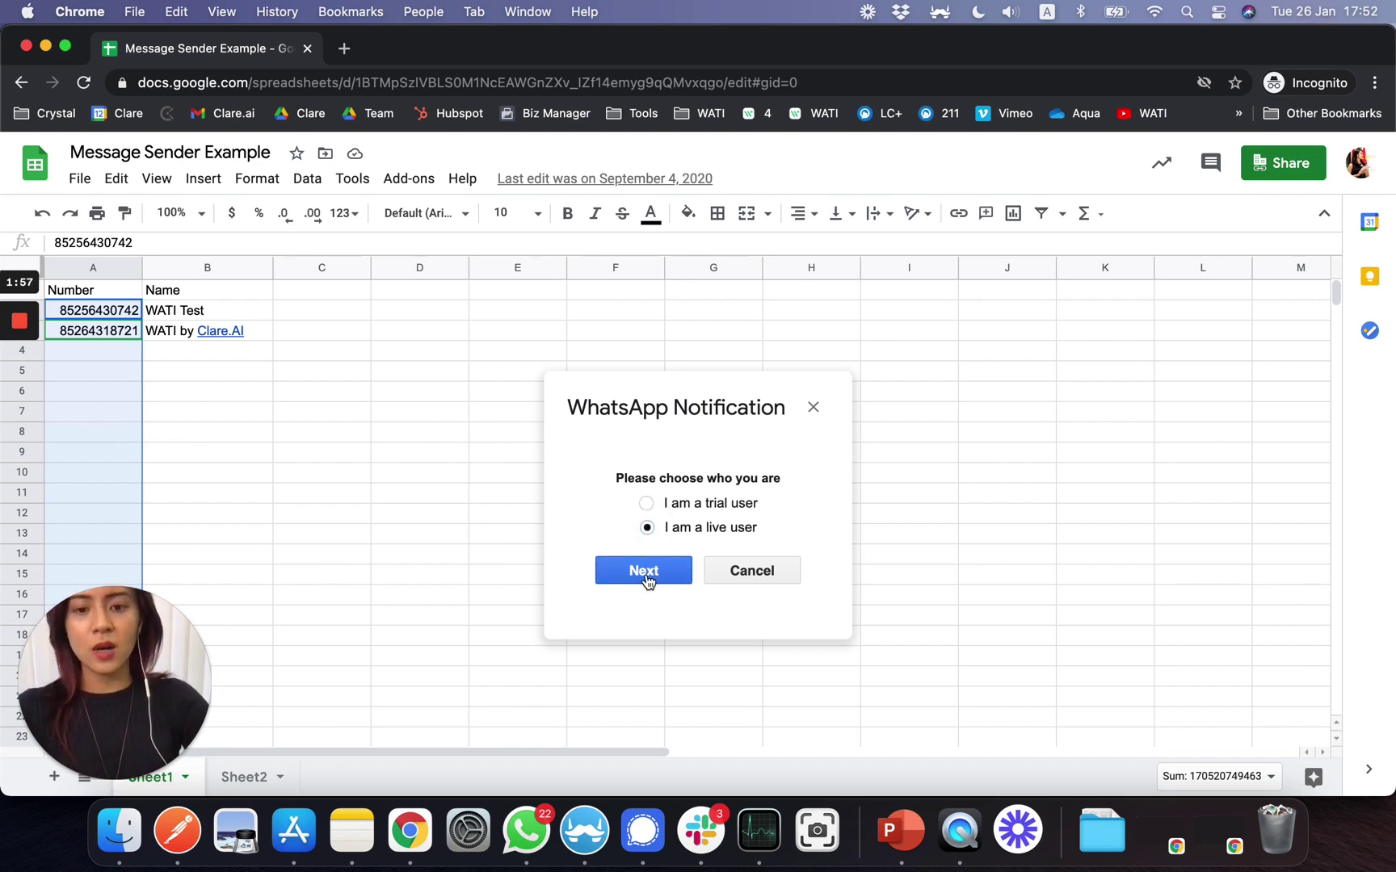
pyautogui.click(645, 574)
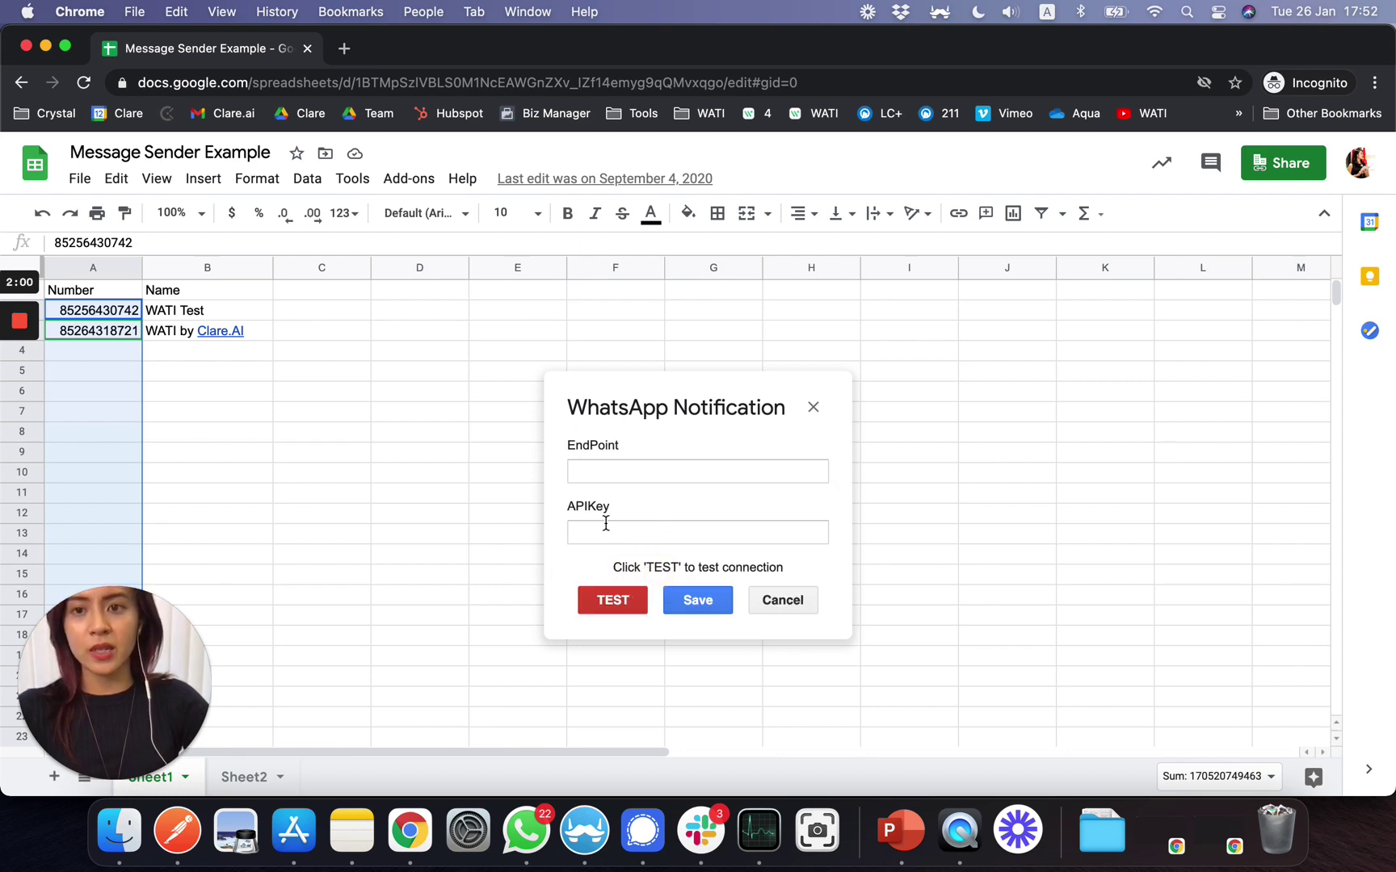
# Step: Switch to the WATI dashboard window and copy the API endpoint from its API Docs
pyautogui.hotkey('ctrl', 'Up')
pyautogui.click(428, 301)
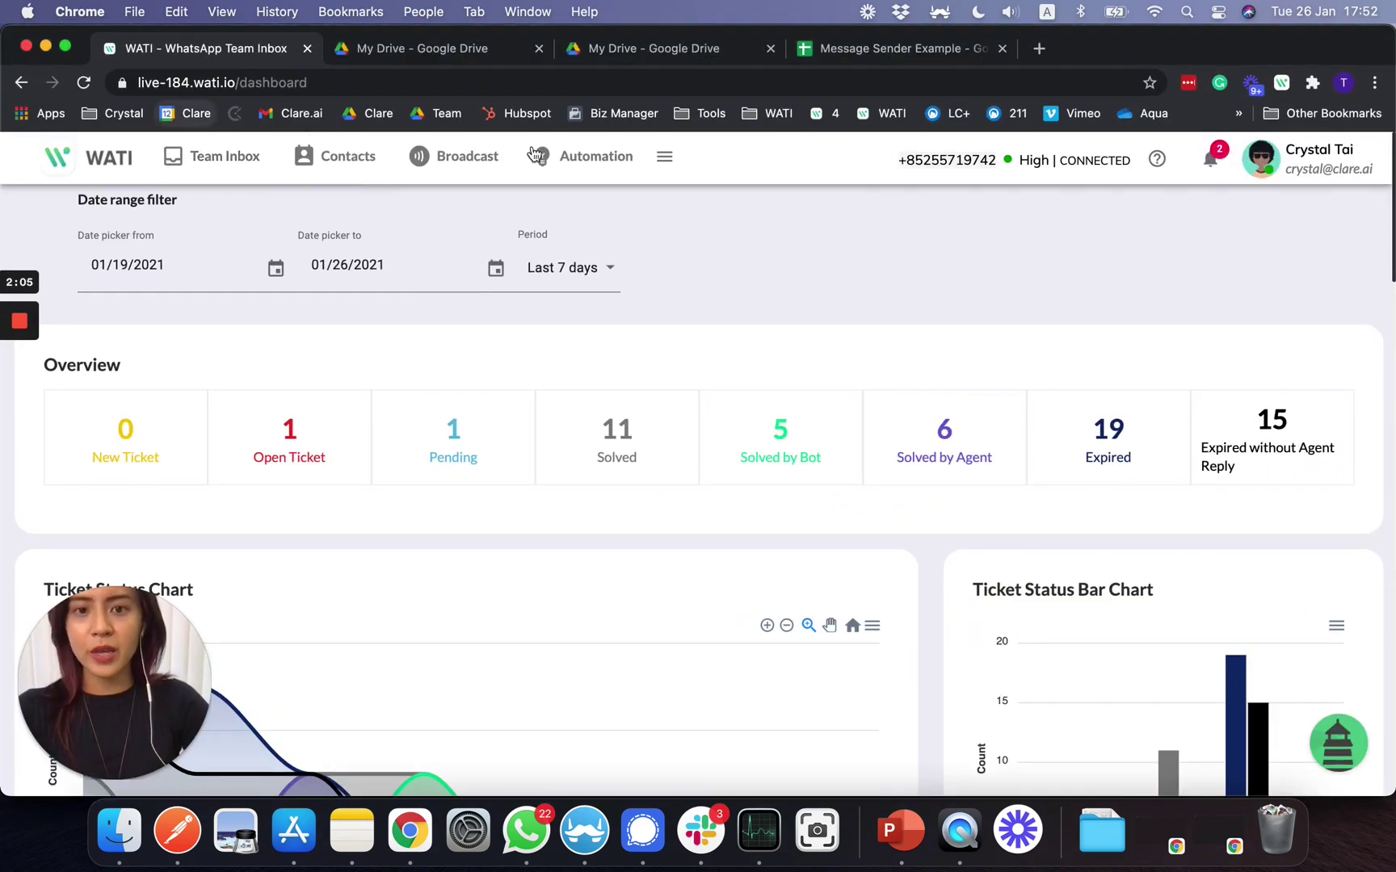
pyautogui.click(666, 160)
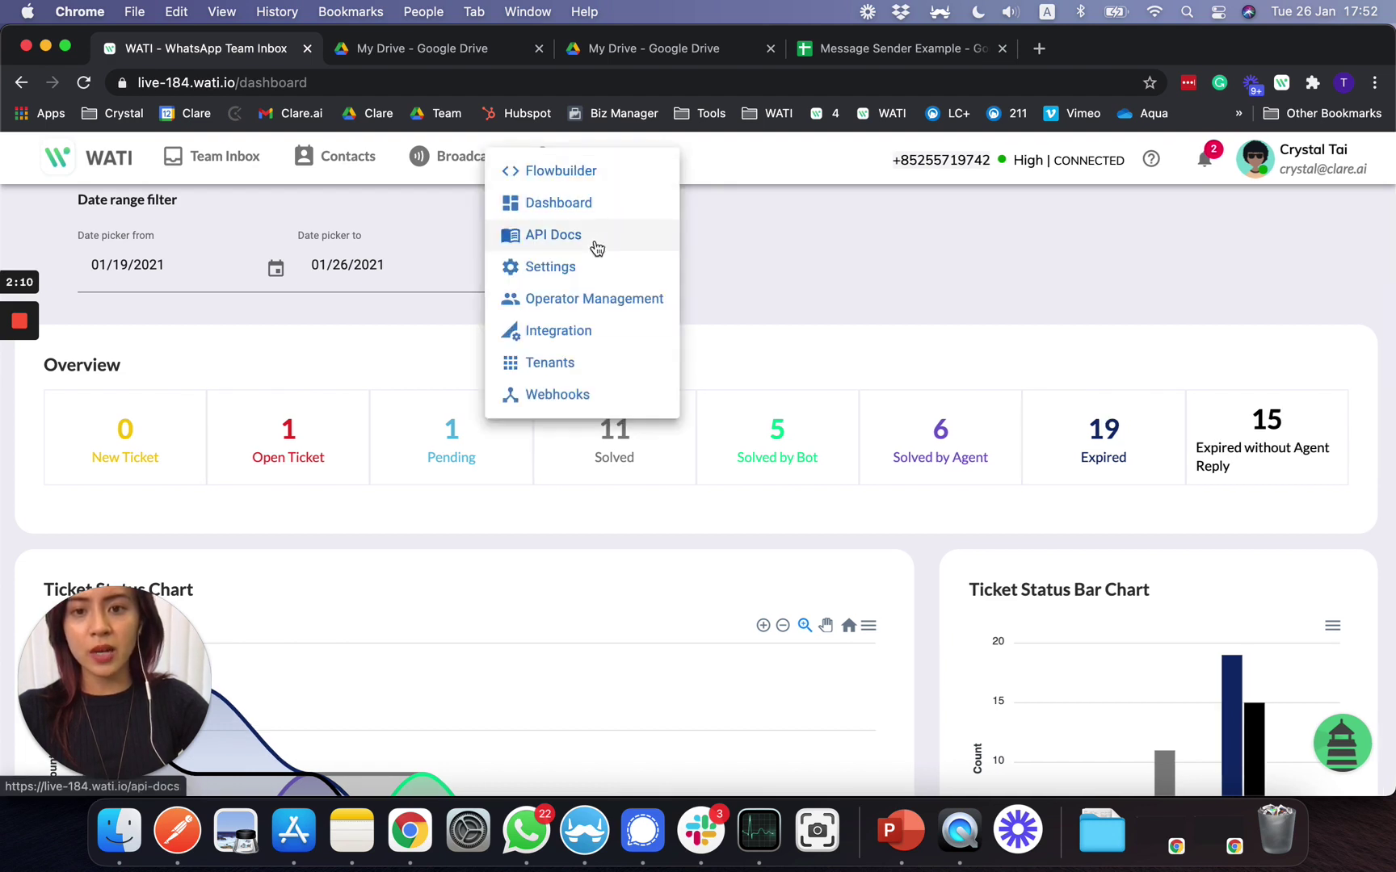
pyautogui.click(596, 247)
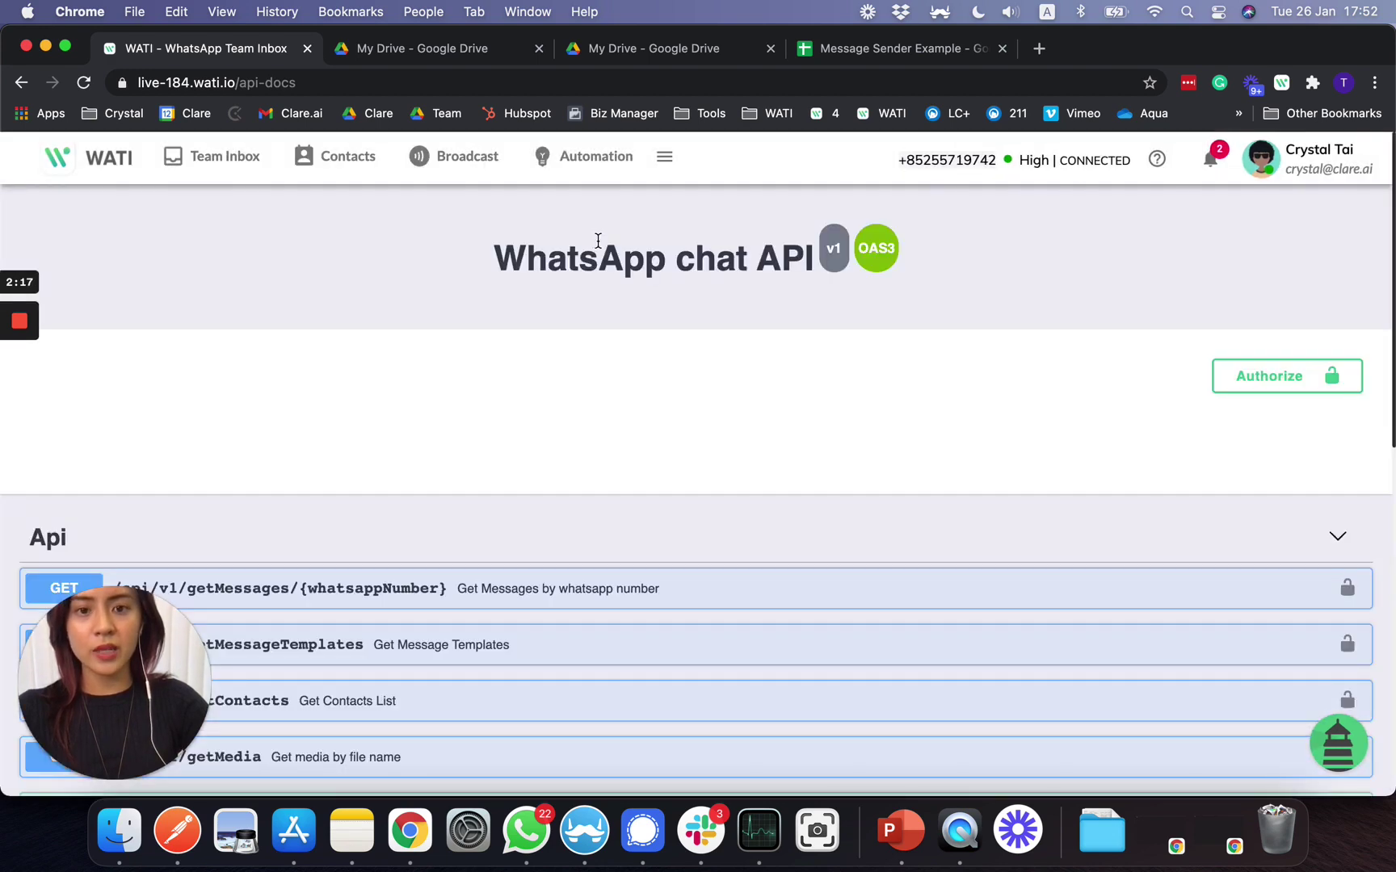
pyautogui.click(1005, 457)
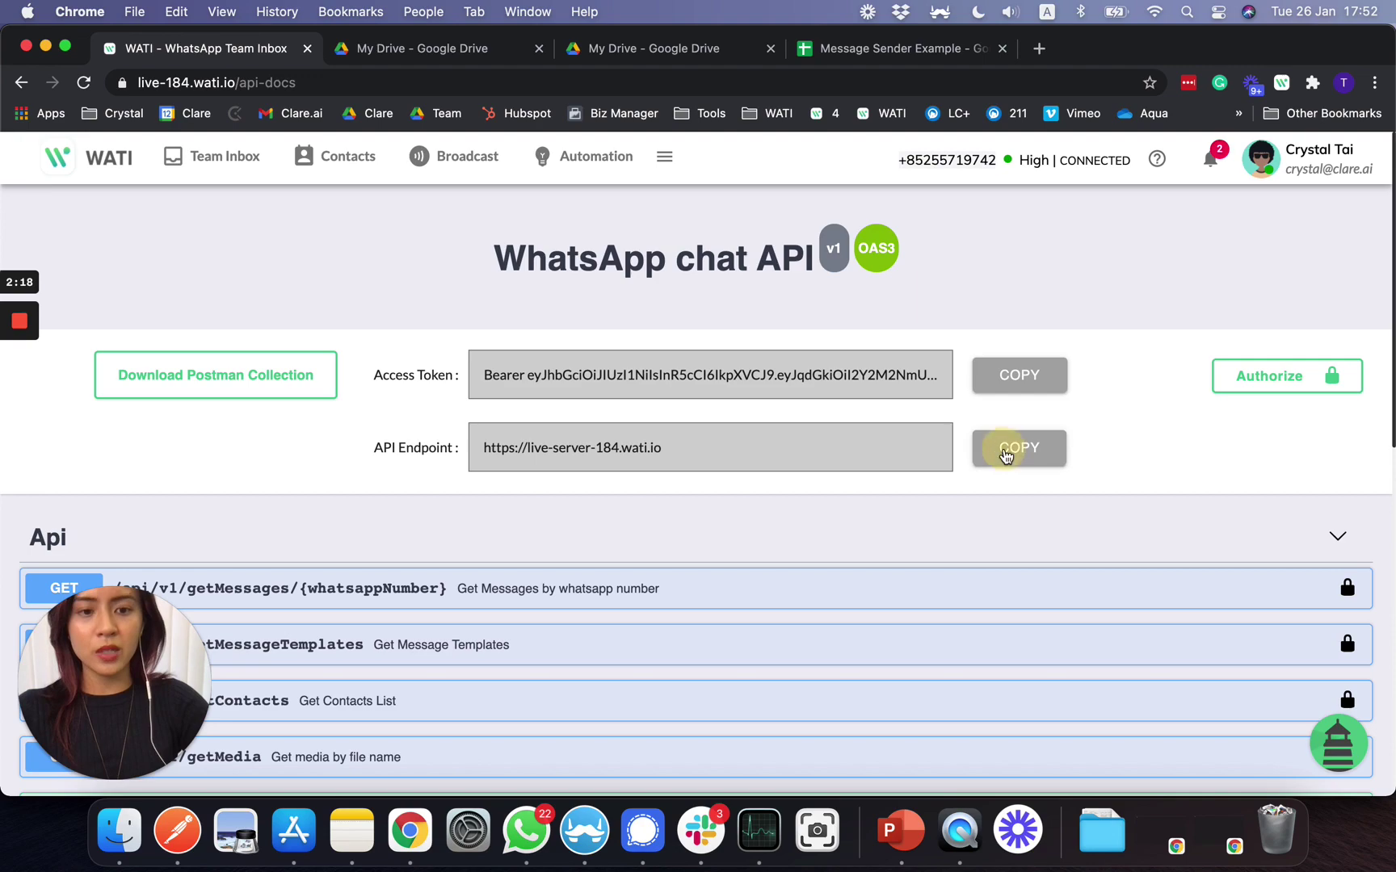
pyautogui.hotkey('ctrl', 'Up')
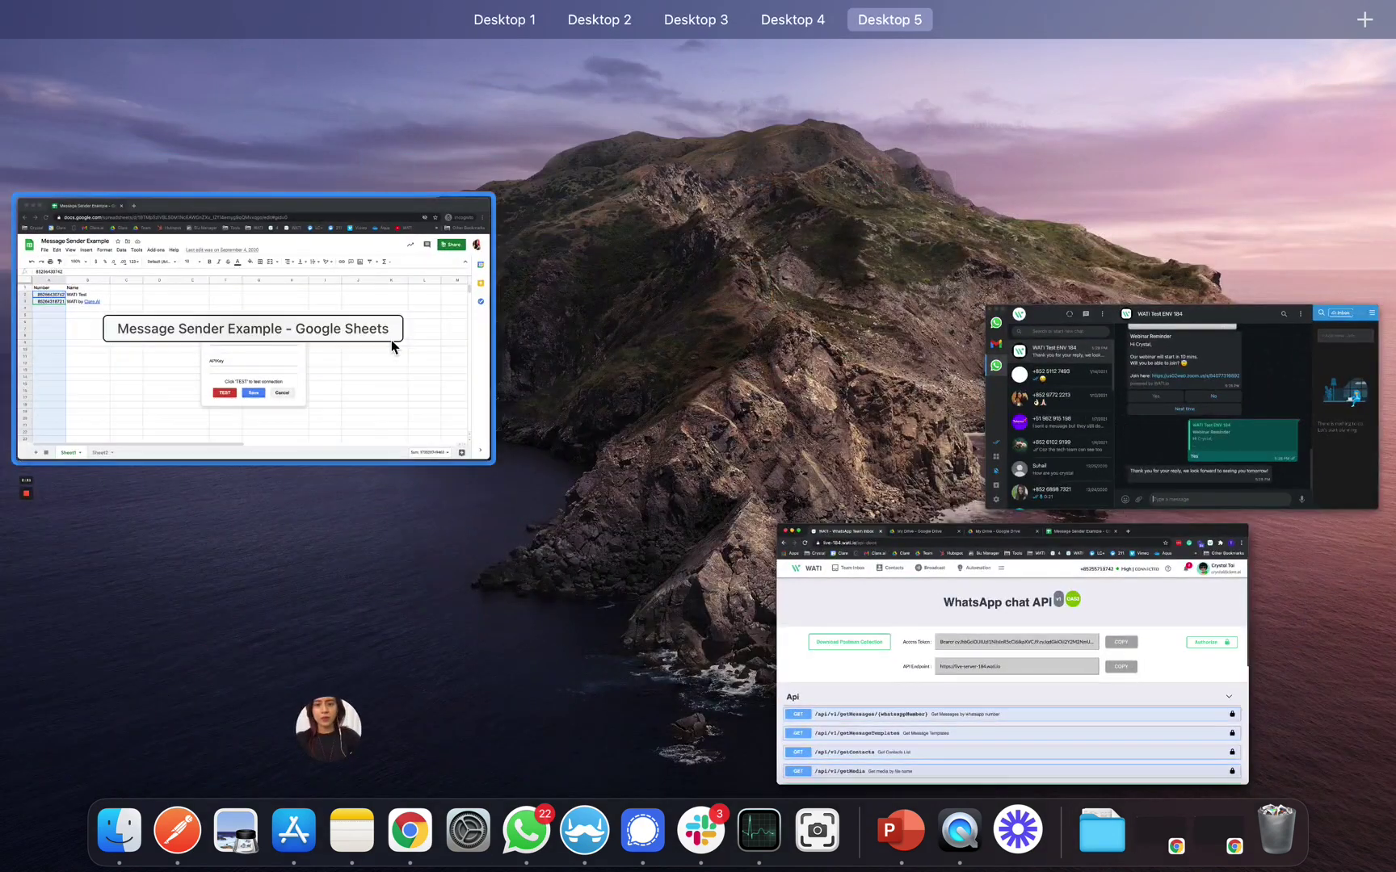
pyautogui.click(396, 346)
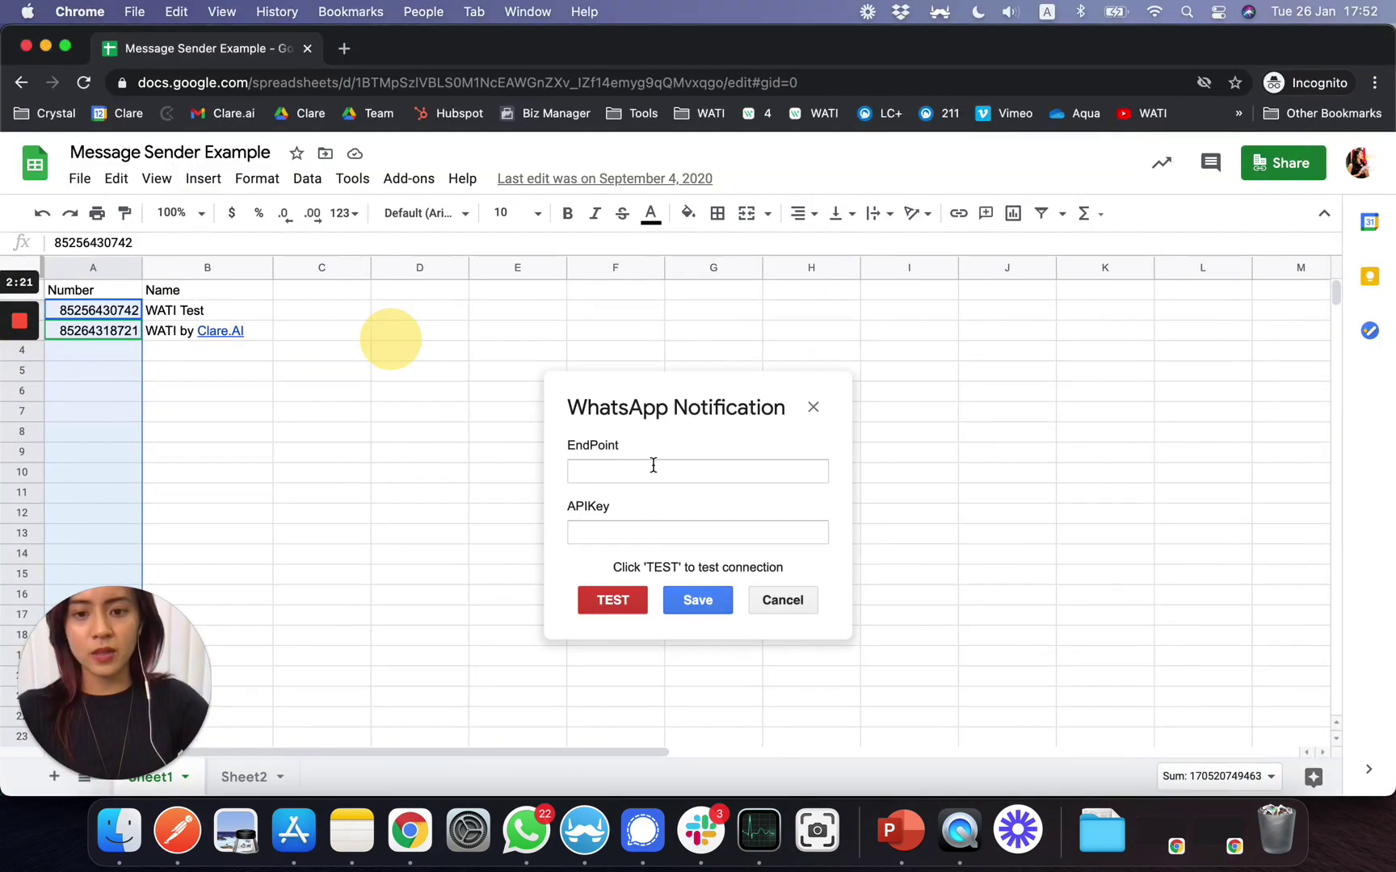
pyautogui.click(654, 470)
pyautogui.press('super+v')
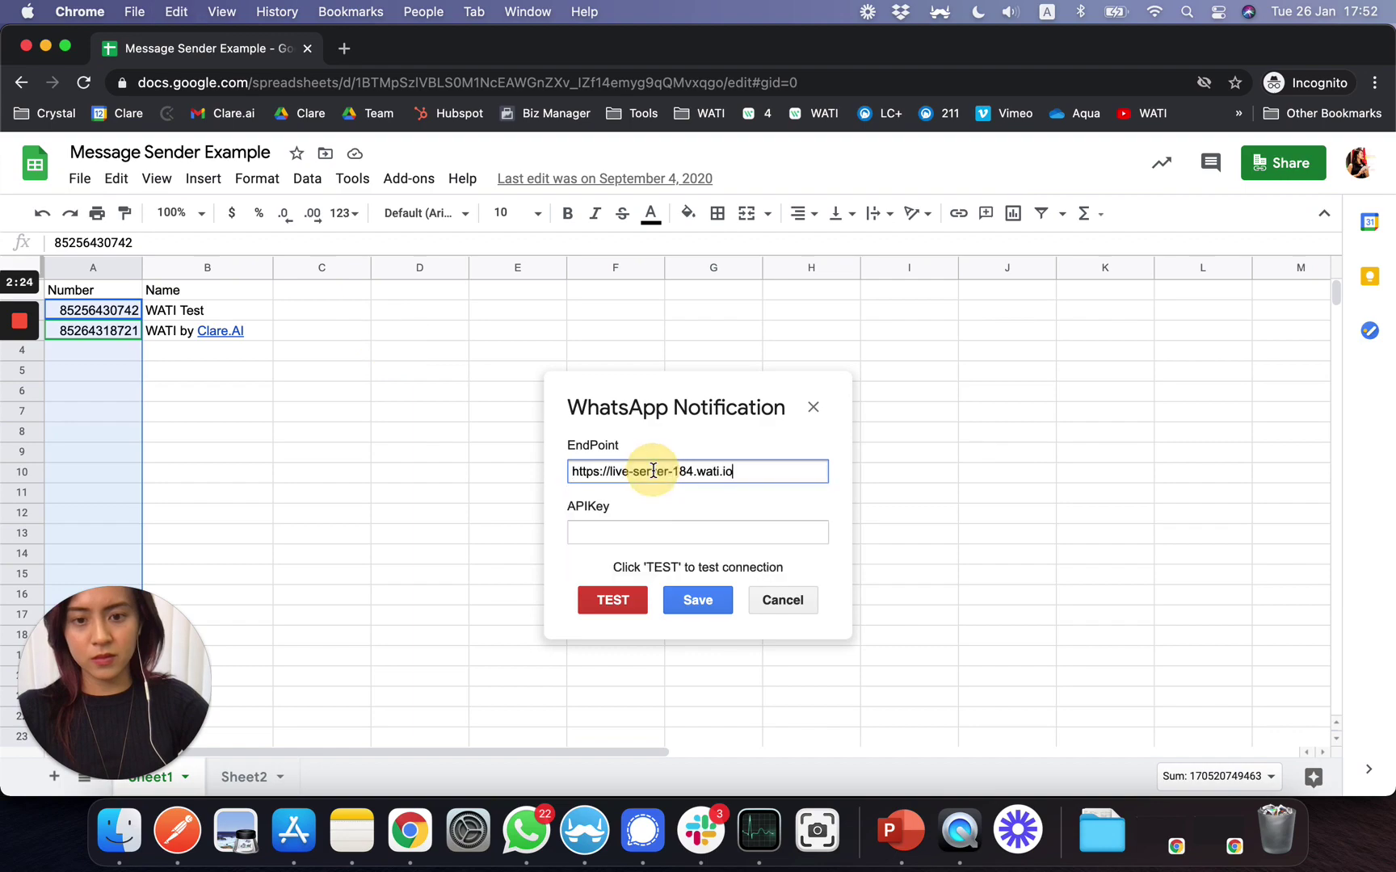
# Step: Copy the access token from WATI's API Docs and paste it into the add-on's APIKey field in the spreadsheet
pyautogui.hotkey('ctrl', 'Up')
pyautogui.click(452, 400)
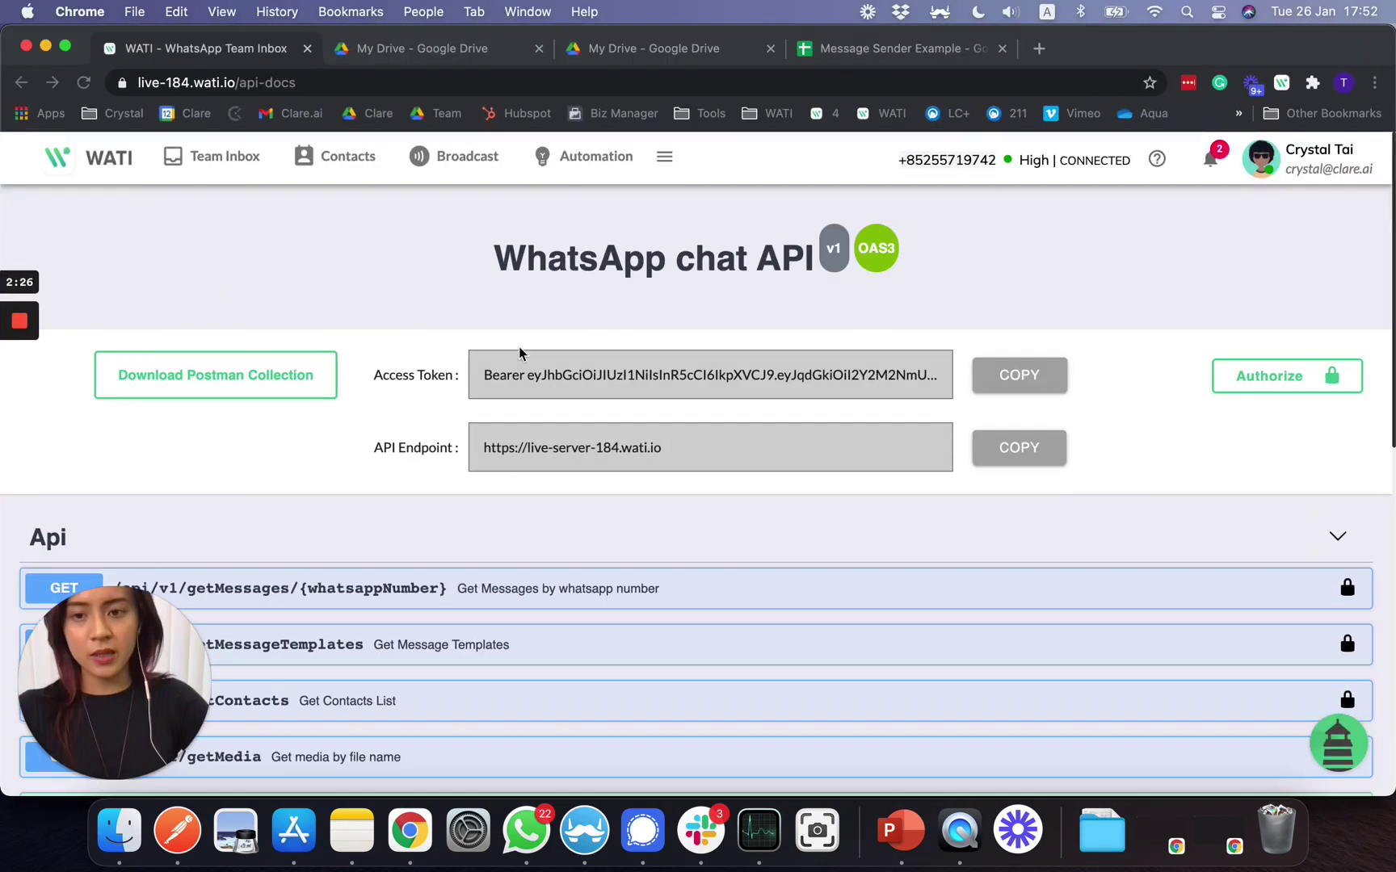
pyautogui.hotkey('ctrl', 'Up')
pyautogui.click(483, 376)
pyautogui.click(579, 536)
pyautogui.press('super+v')
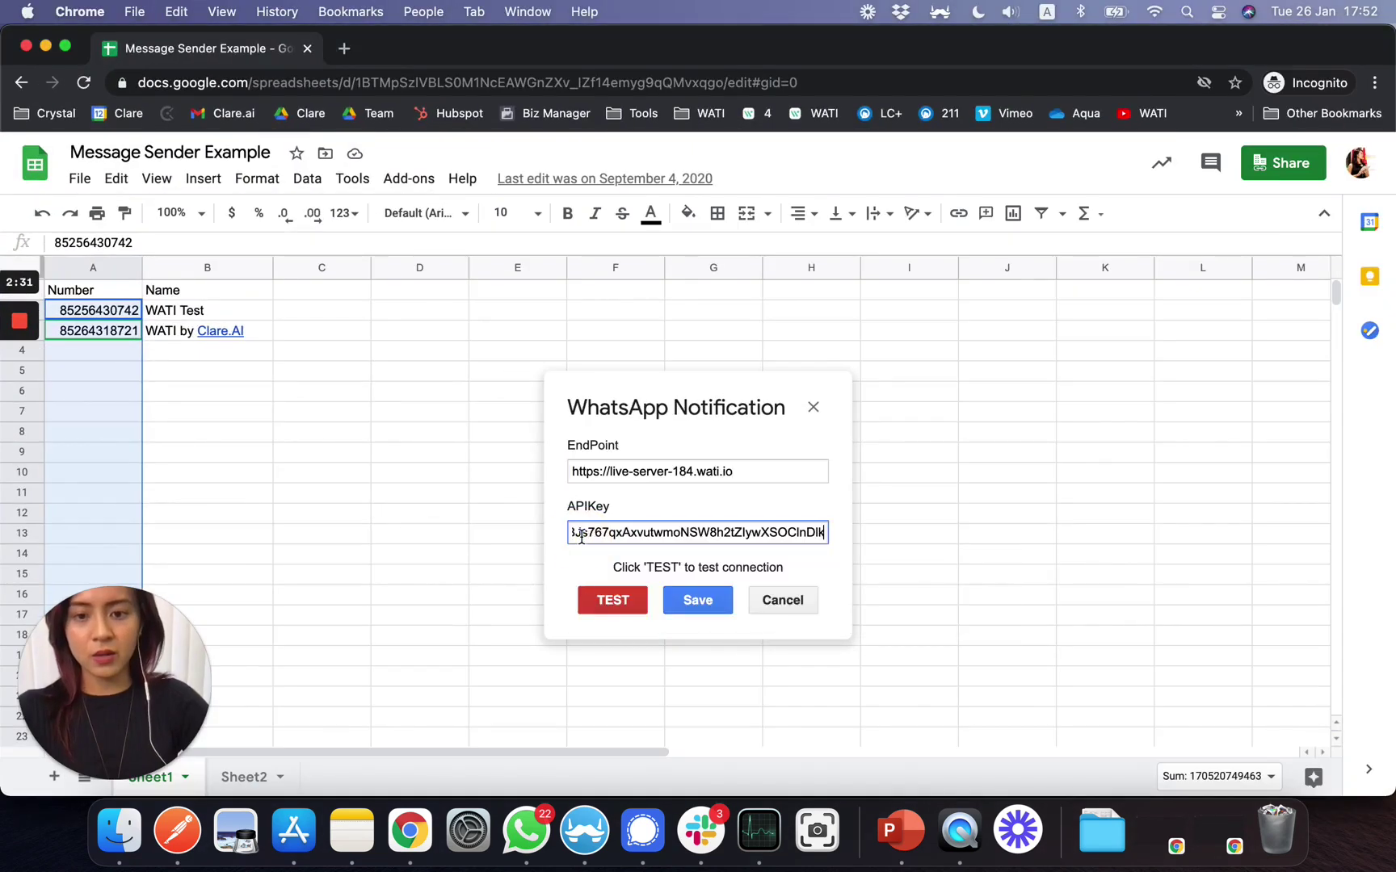
# Step: Test the WATI connection and save the endpoint and API key settings
pyautogui.click(686, 604)
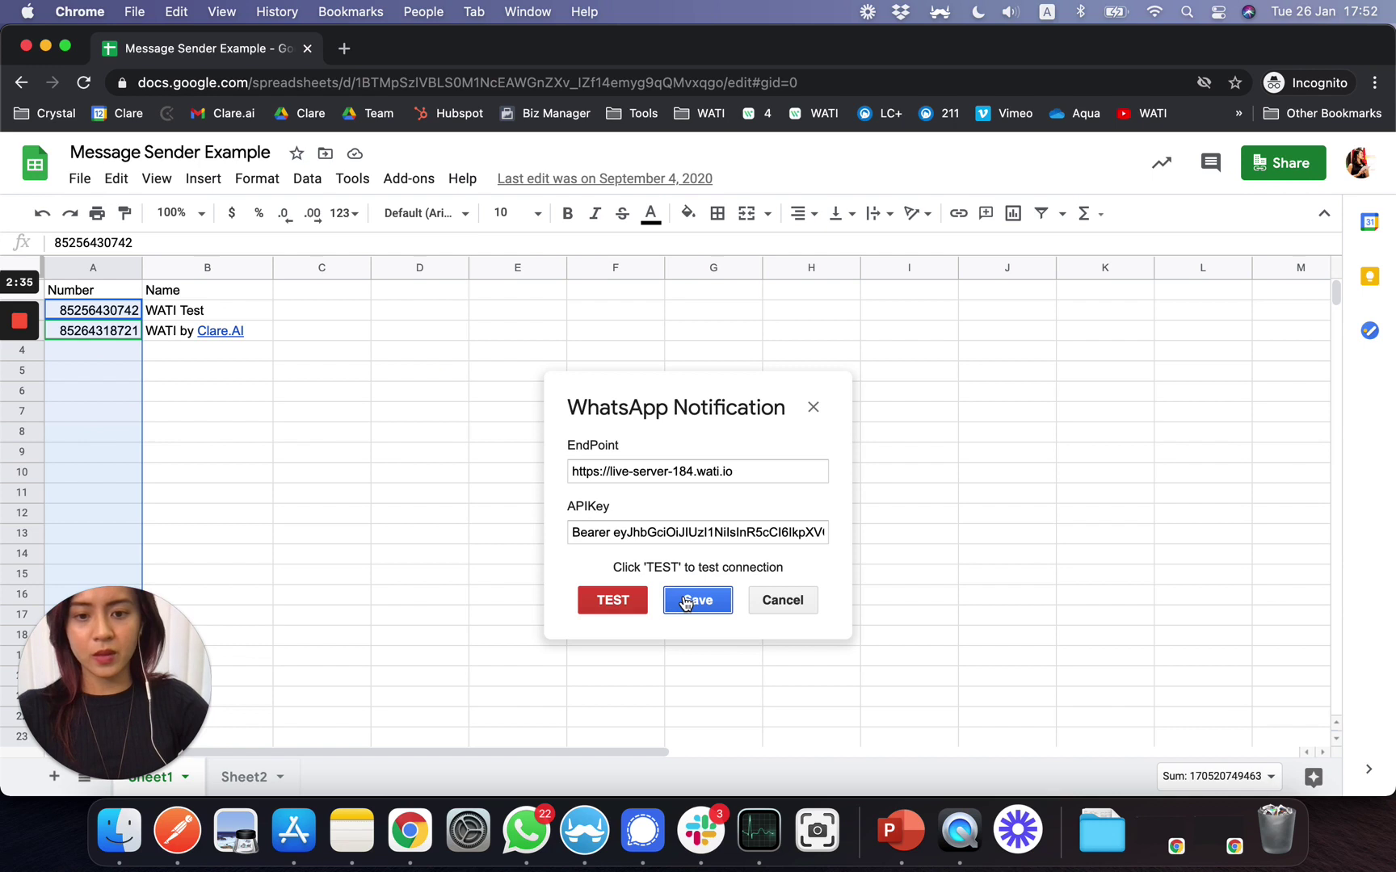
pyautogui.click(622, 603)
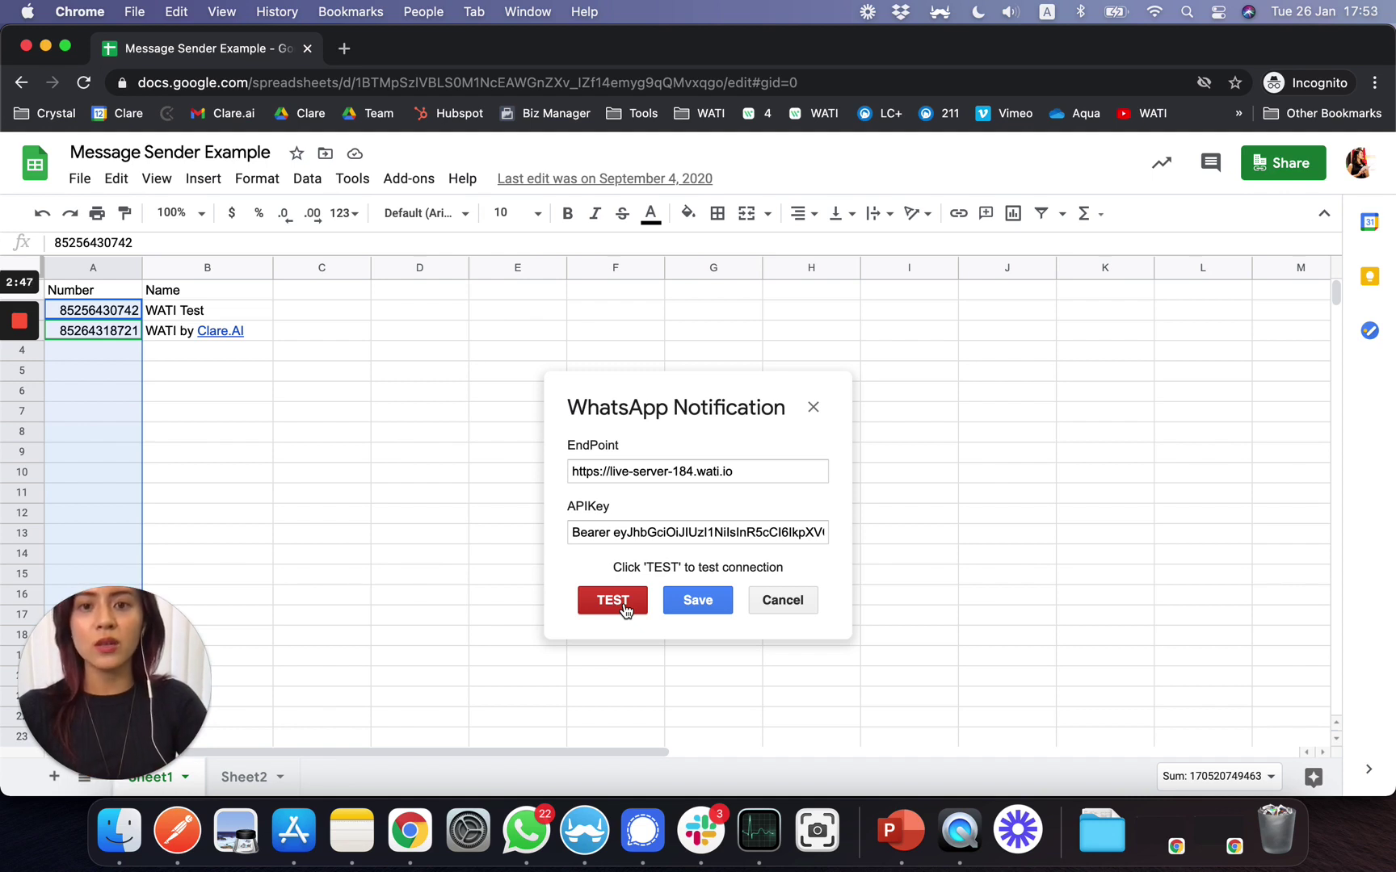
pyautogui.click(683, 606)
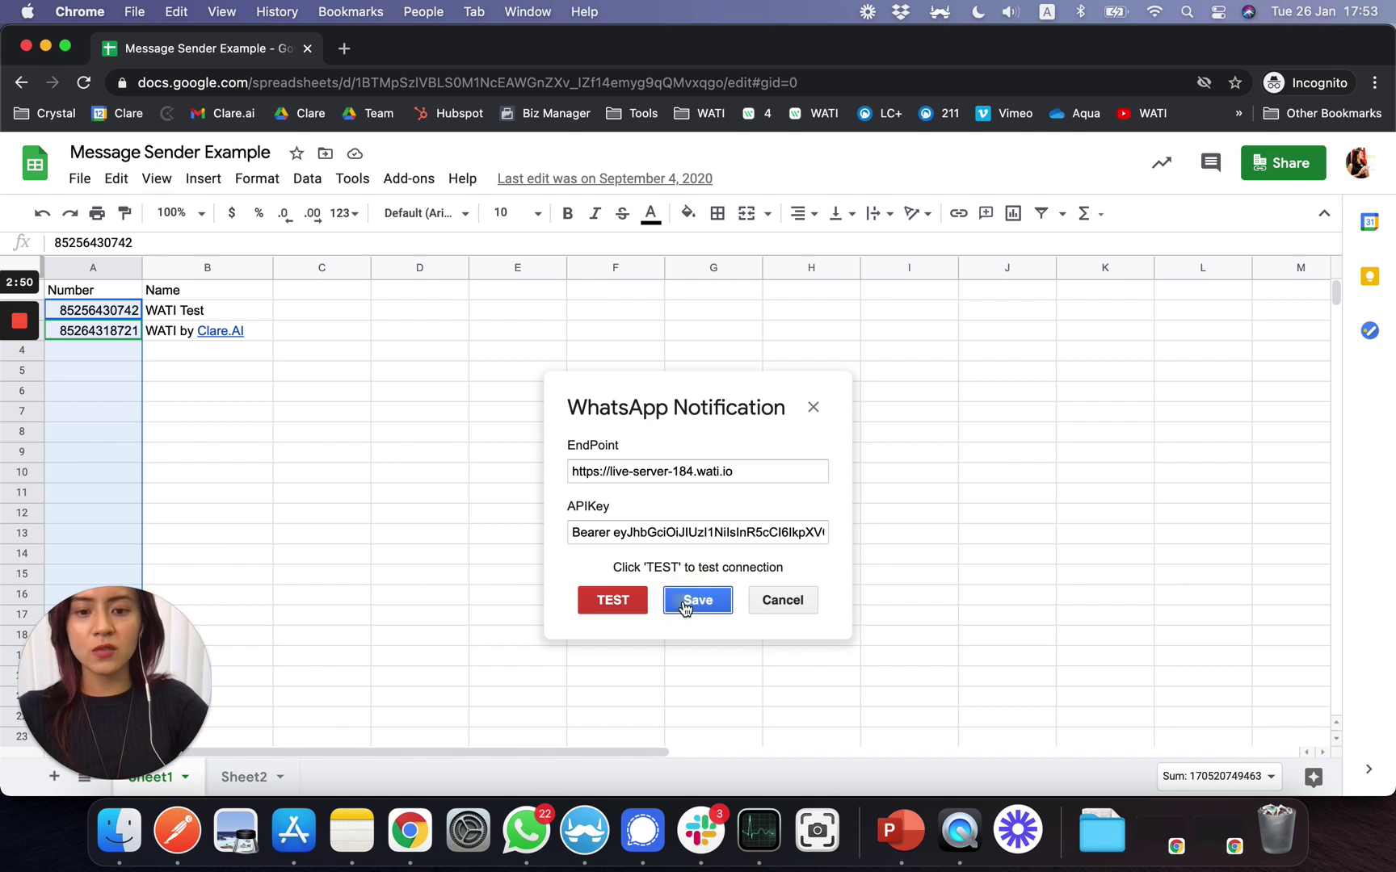
pyautogui.click(697, 607)
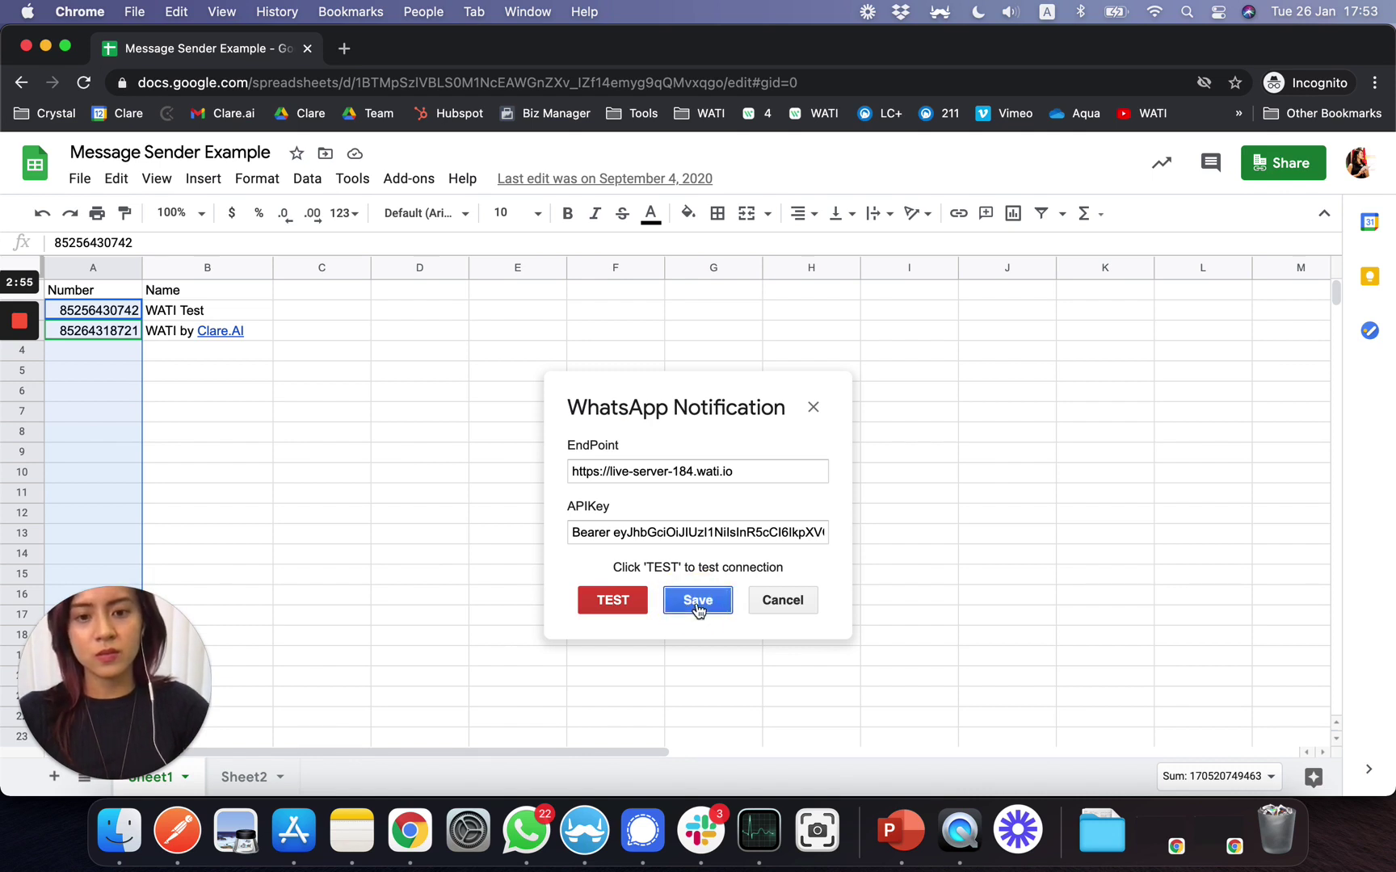
pyautogui.click(614, 608)
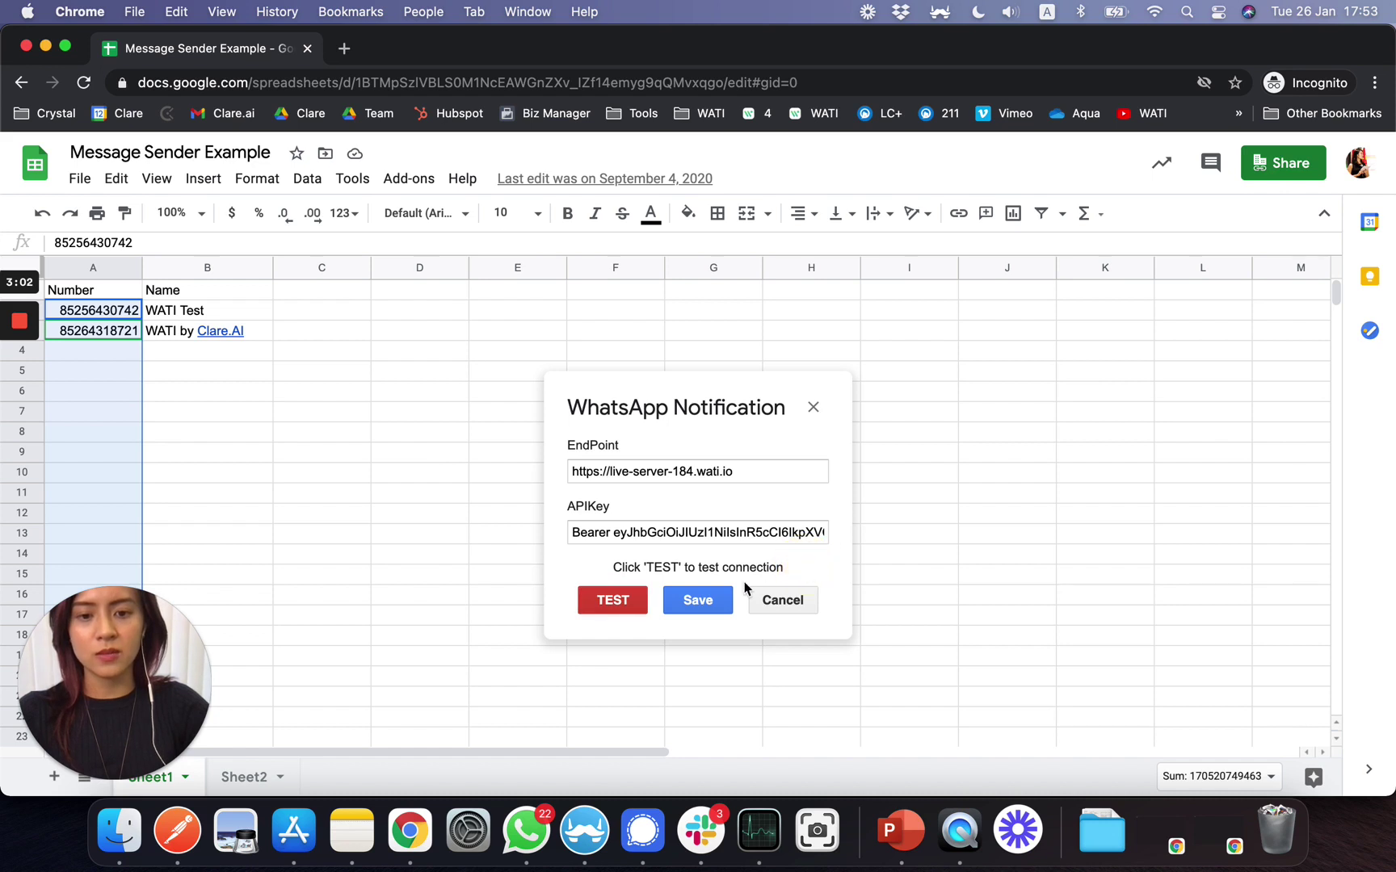
pyautogui.click(709, 599)
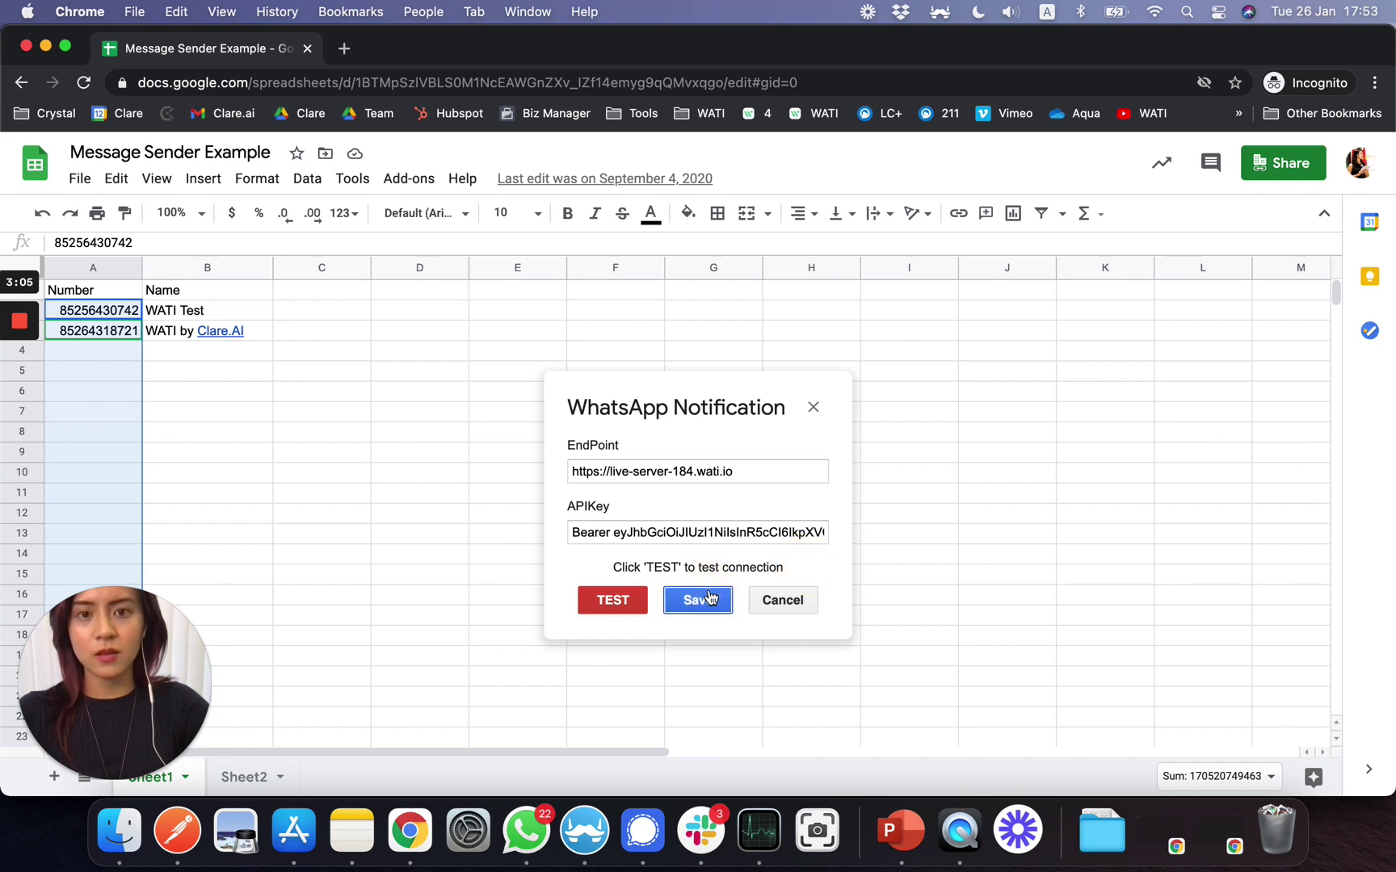
pyautogui.click(710, 598)
pyautogui.click(712, 599)
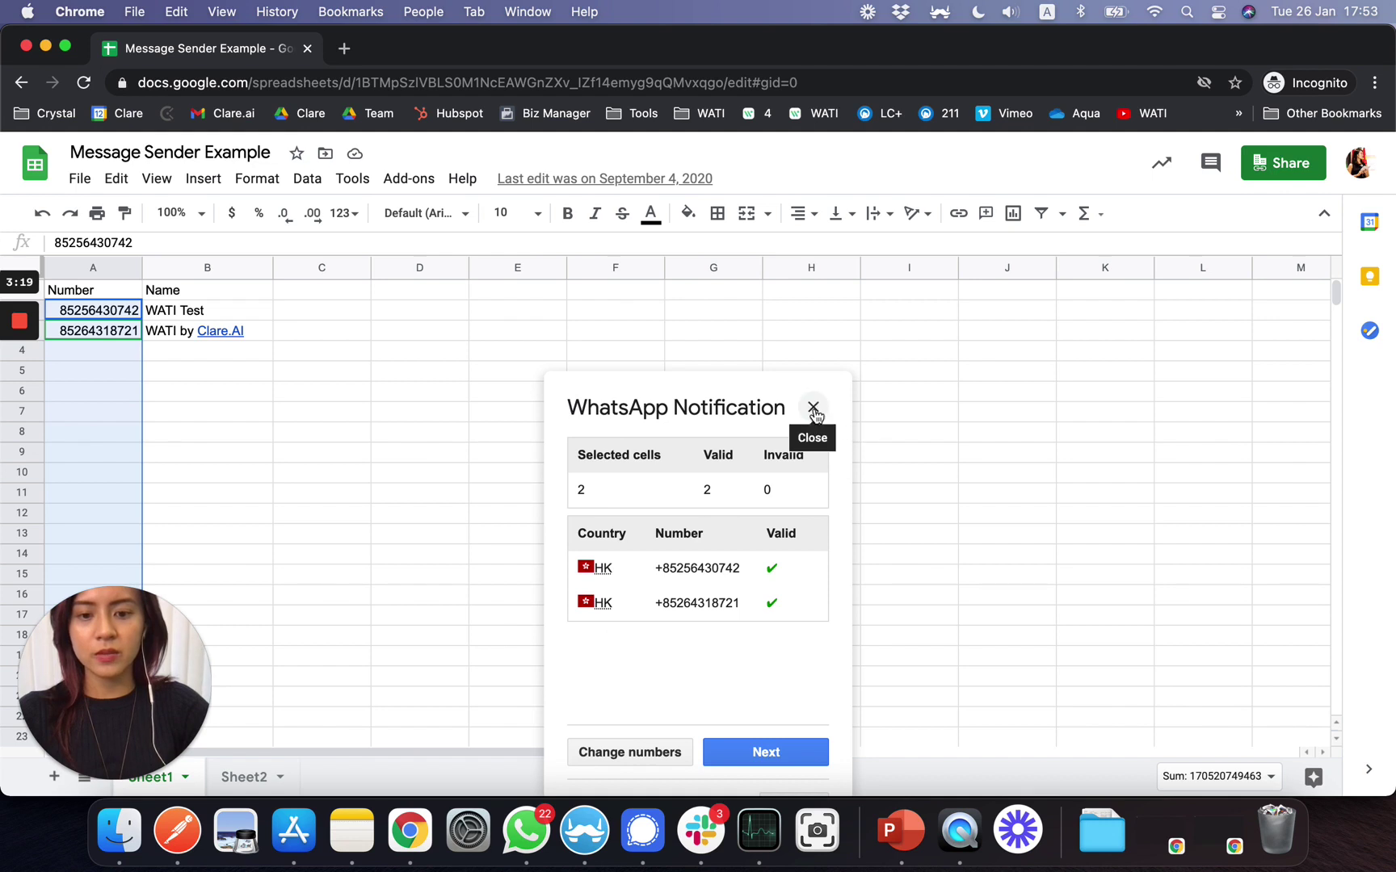
# Step: Proceed with the validated recipient numbers and select the WhatsApp template test_crystal001
pyautogui.click(751, 753)
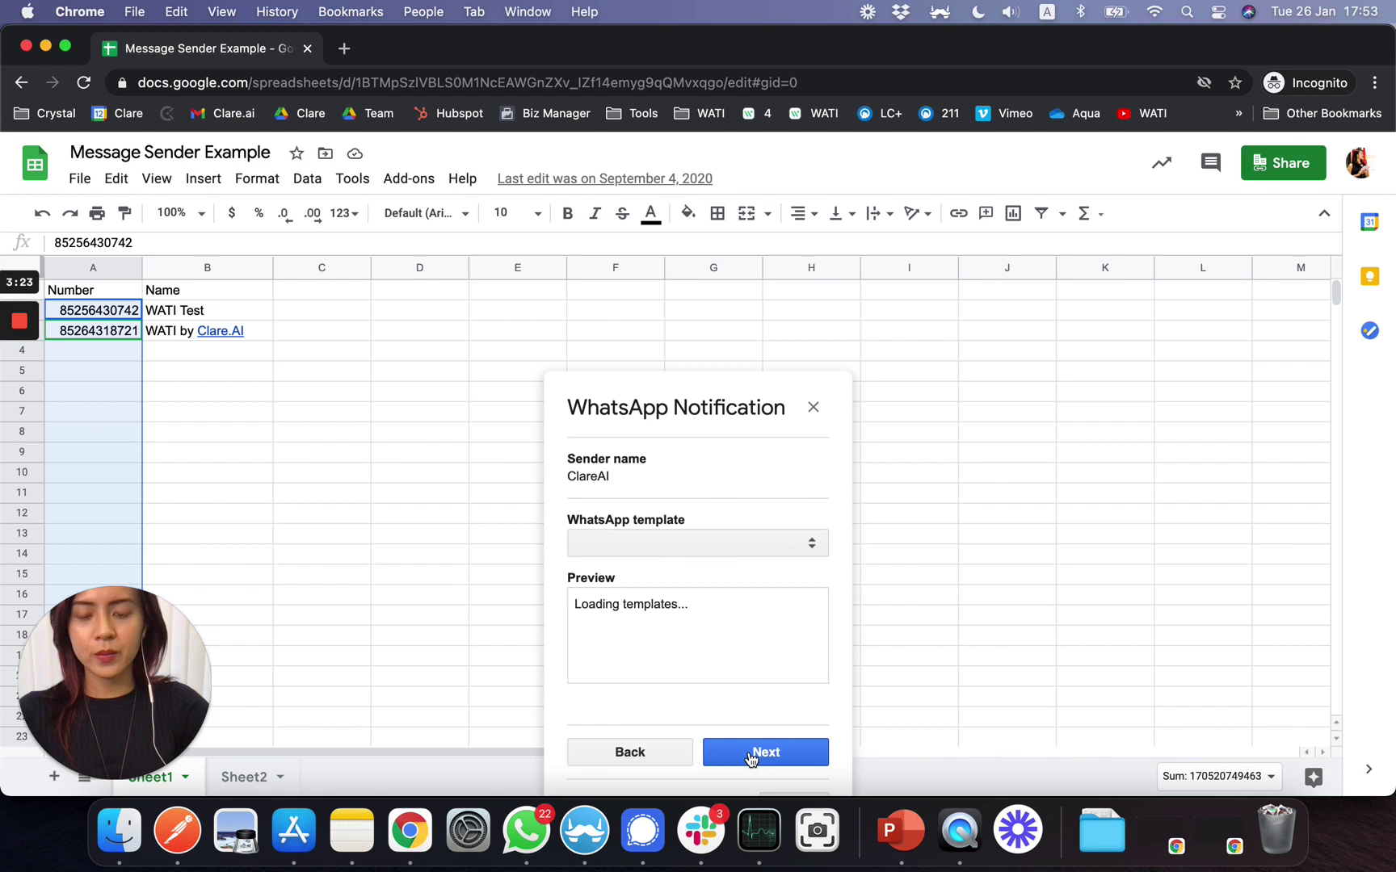
pyautogui.click(634, 753)
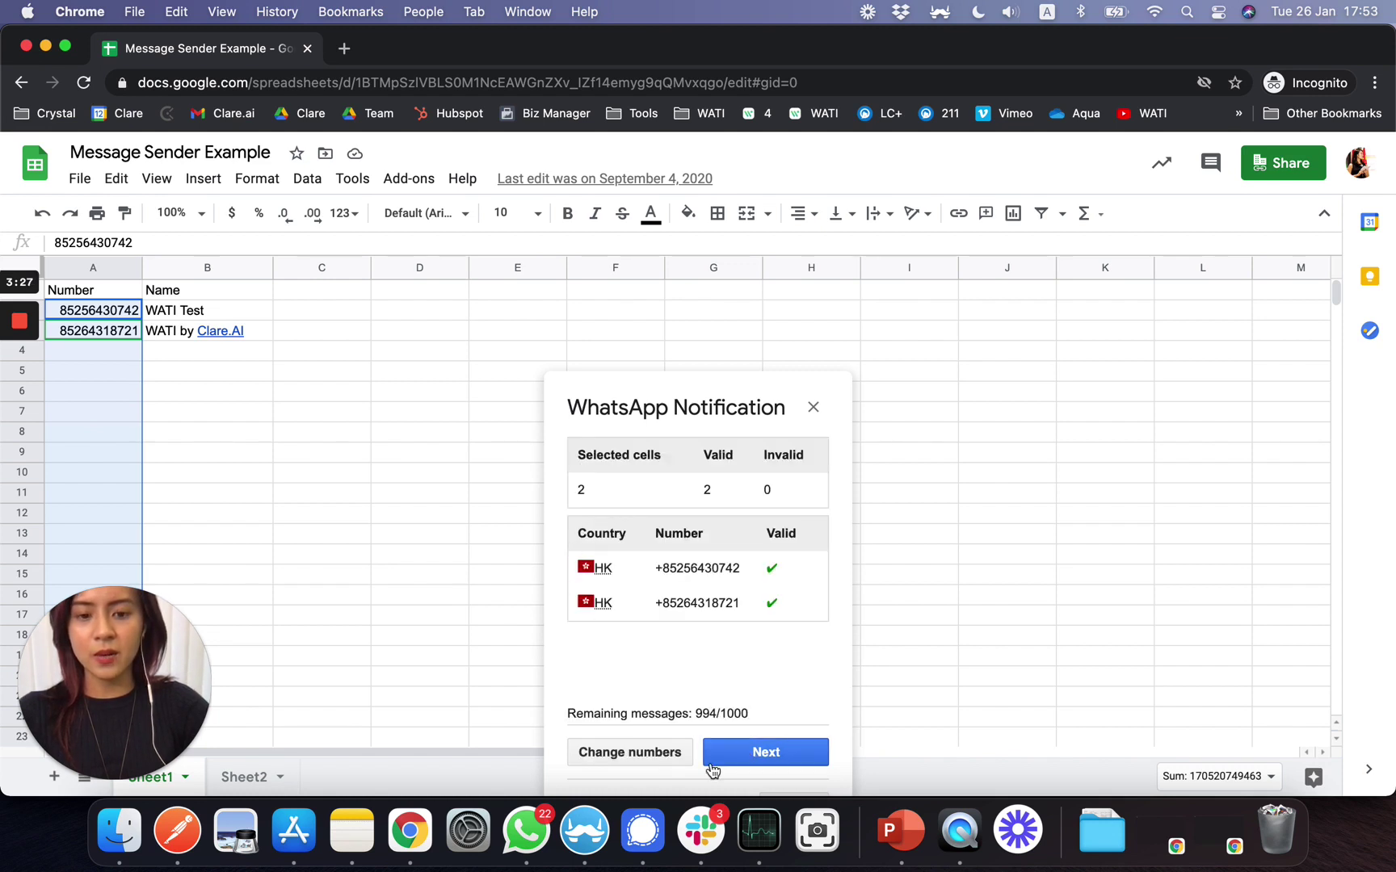
pyautogui.click(738, 756)
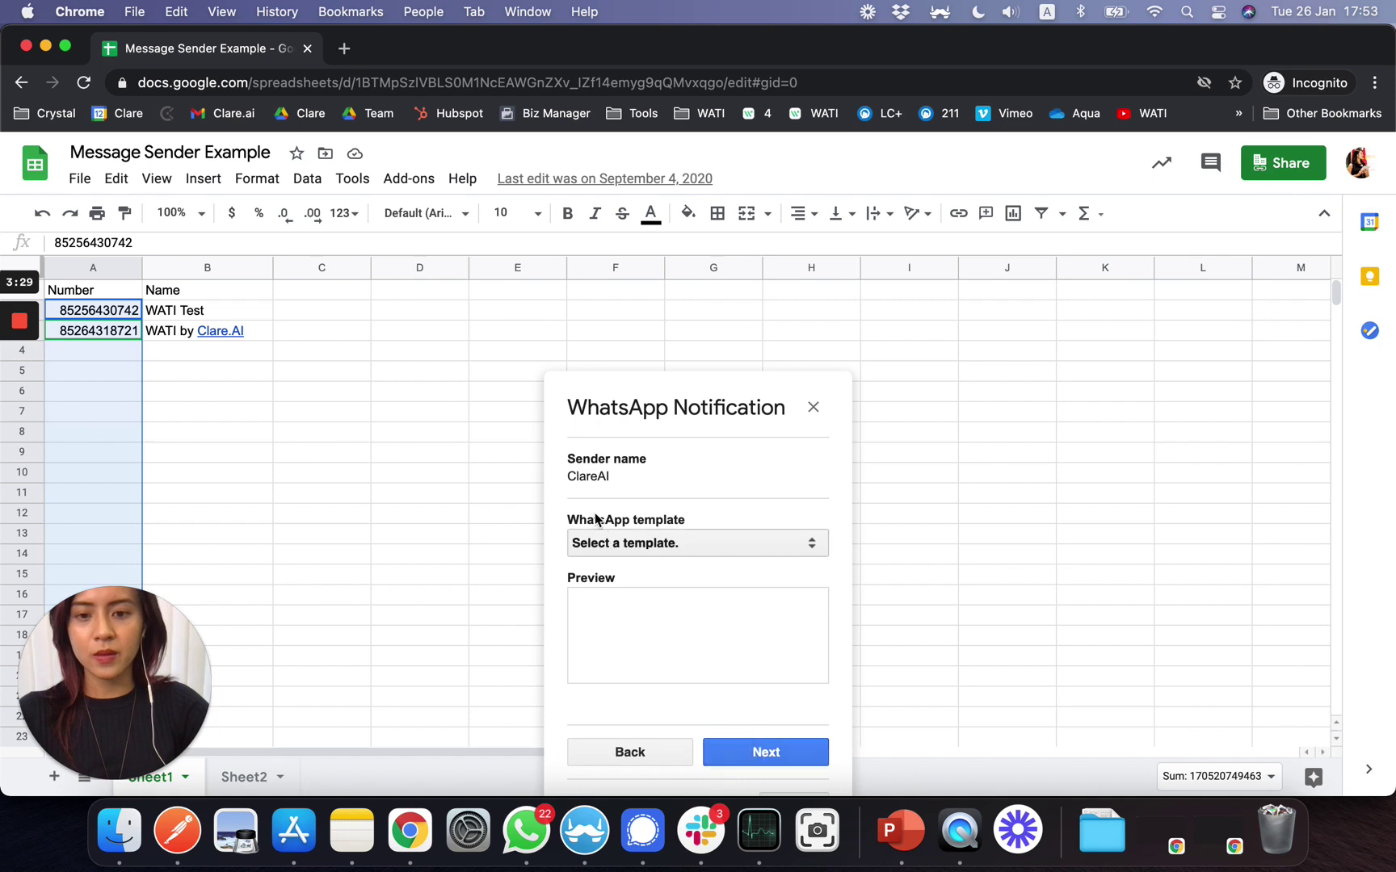
pyautogui.click(586, 549)
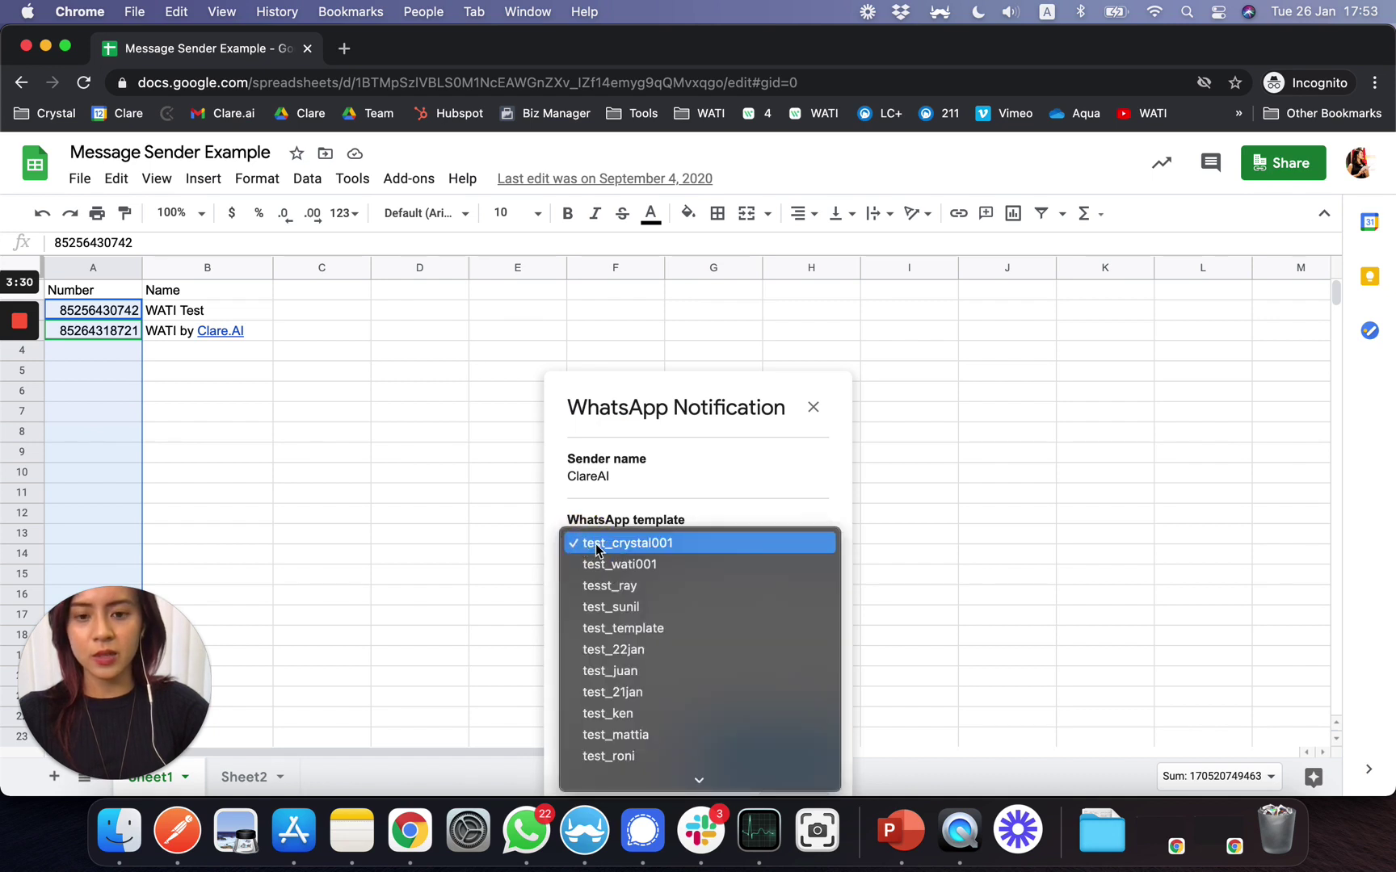
pyautogui.click(647, 547)
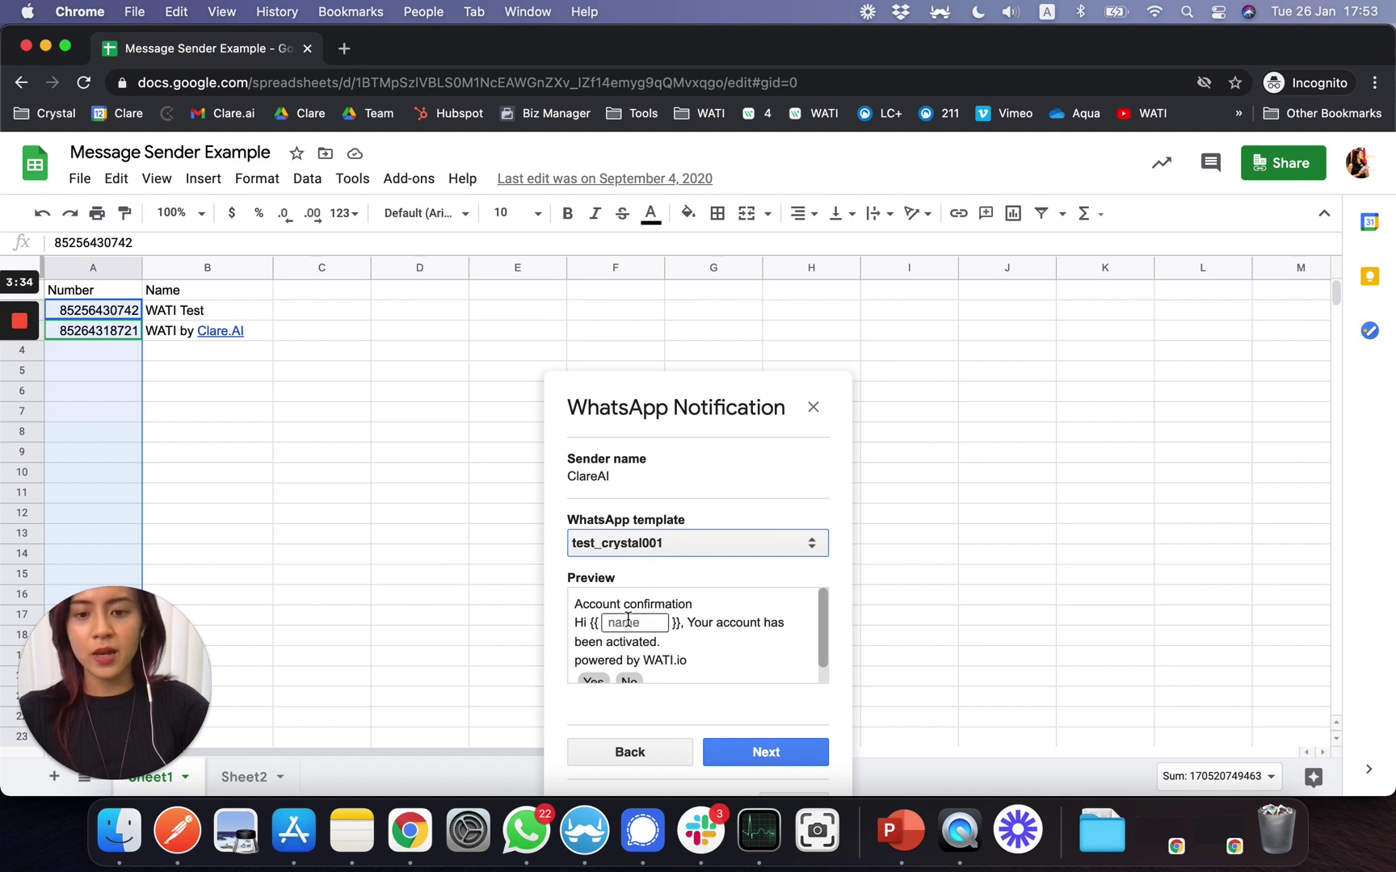
# Step: Fill the template's name placeholder with the names in cell range B2:B3
pyautogui.click(628, 620)
pyautogui.click(493, 544)
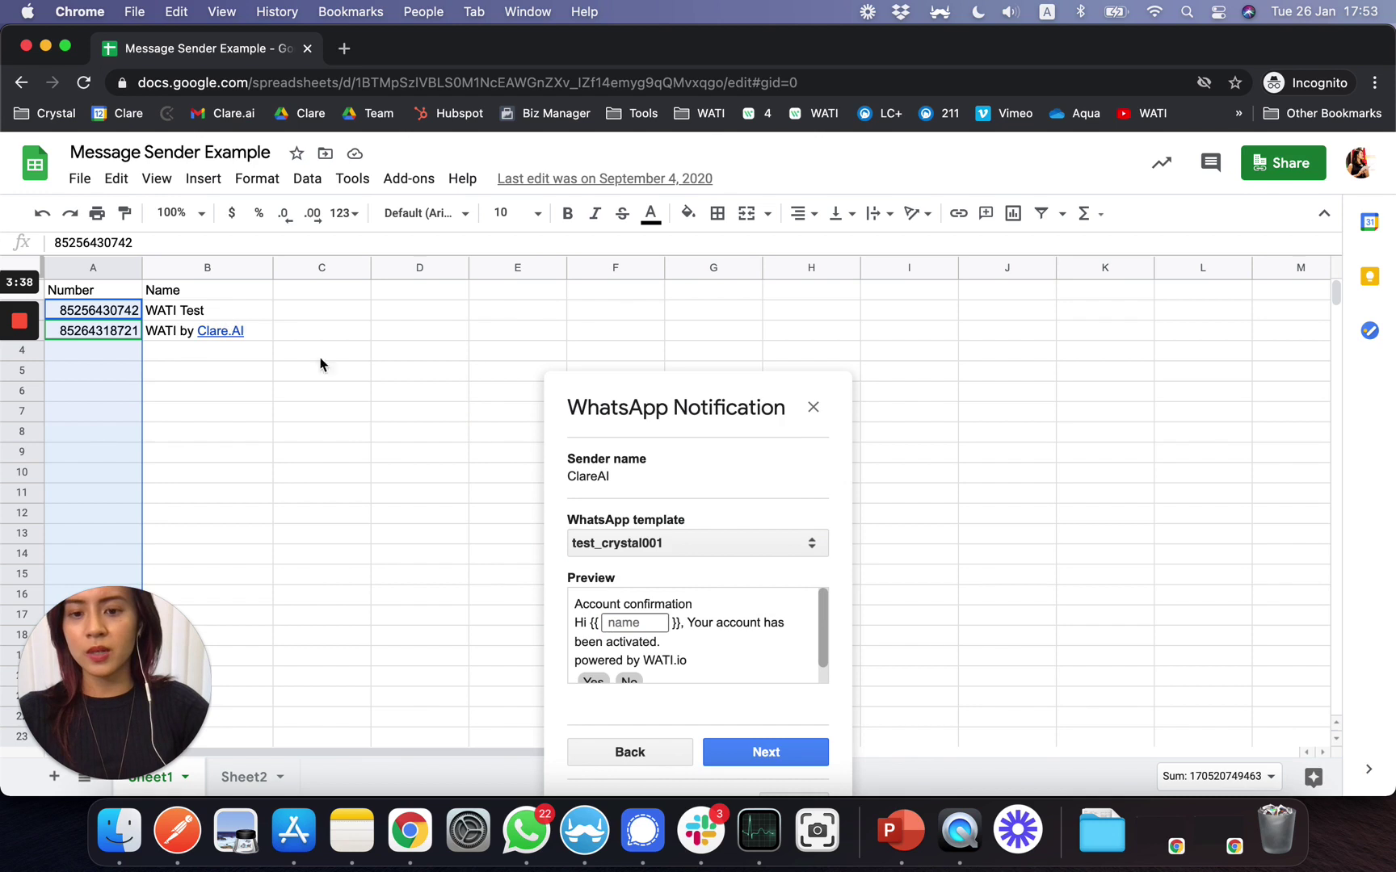
pyautogui.click(642, 629)
pyautogui.write('E8')
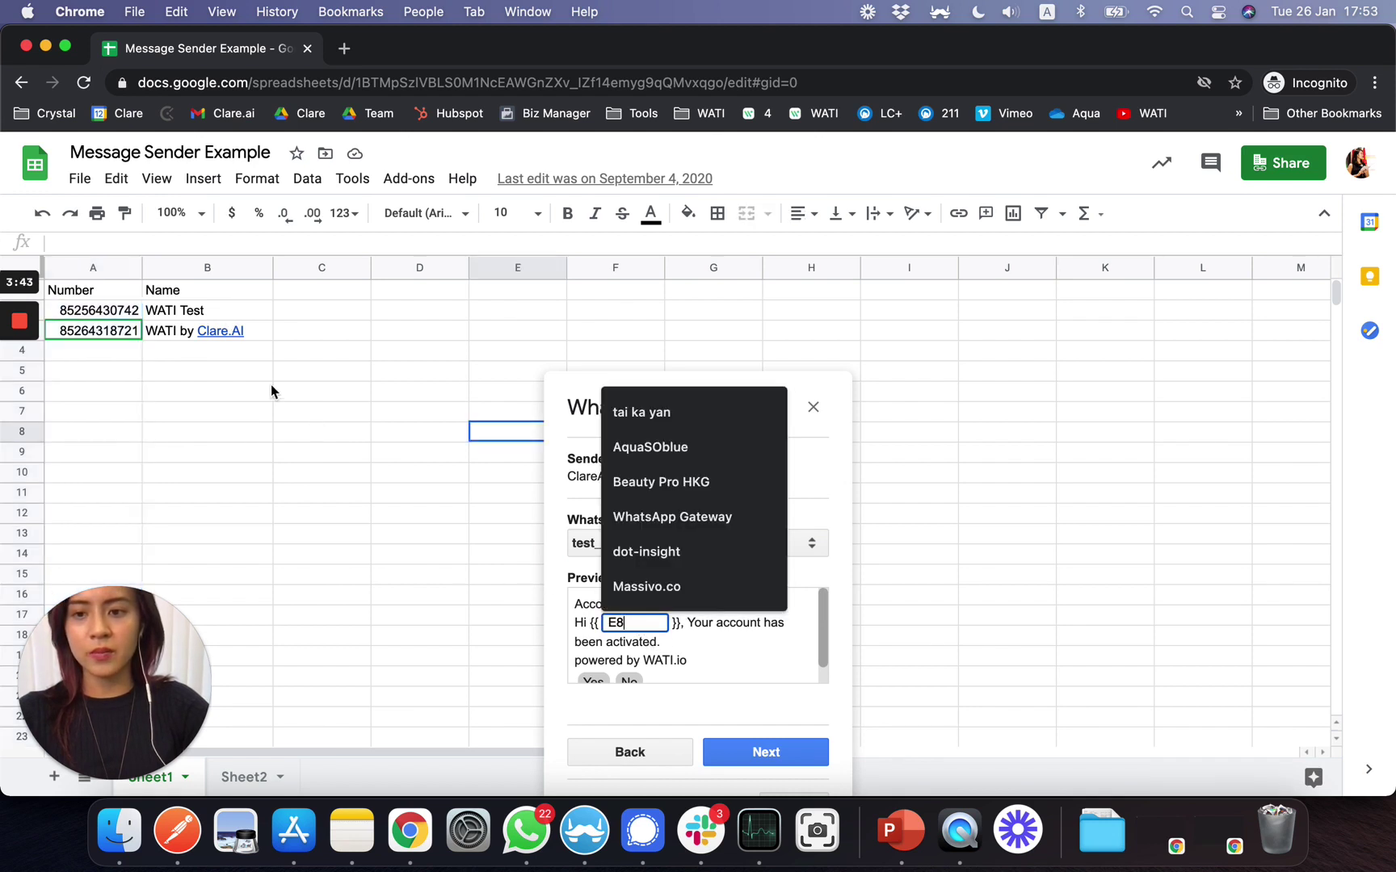
pyautogui.click(231, 313)
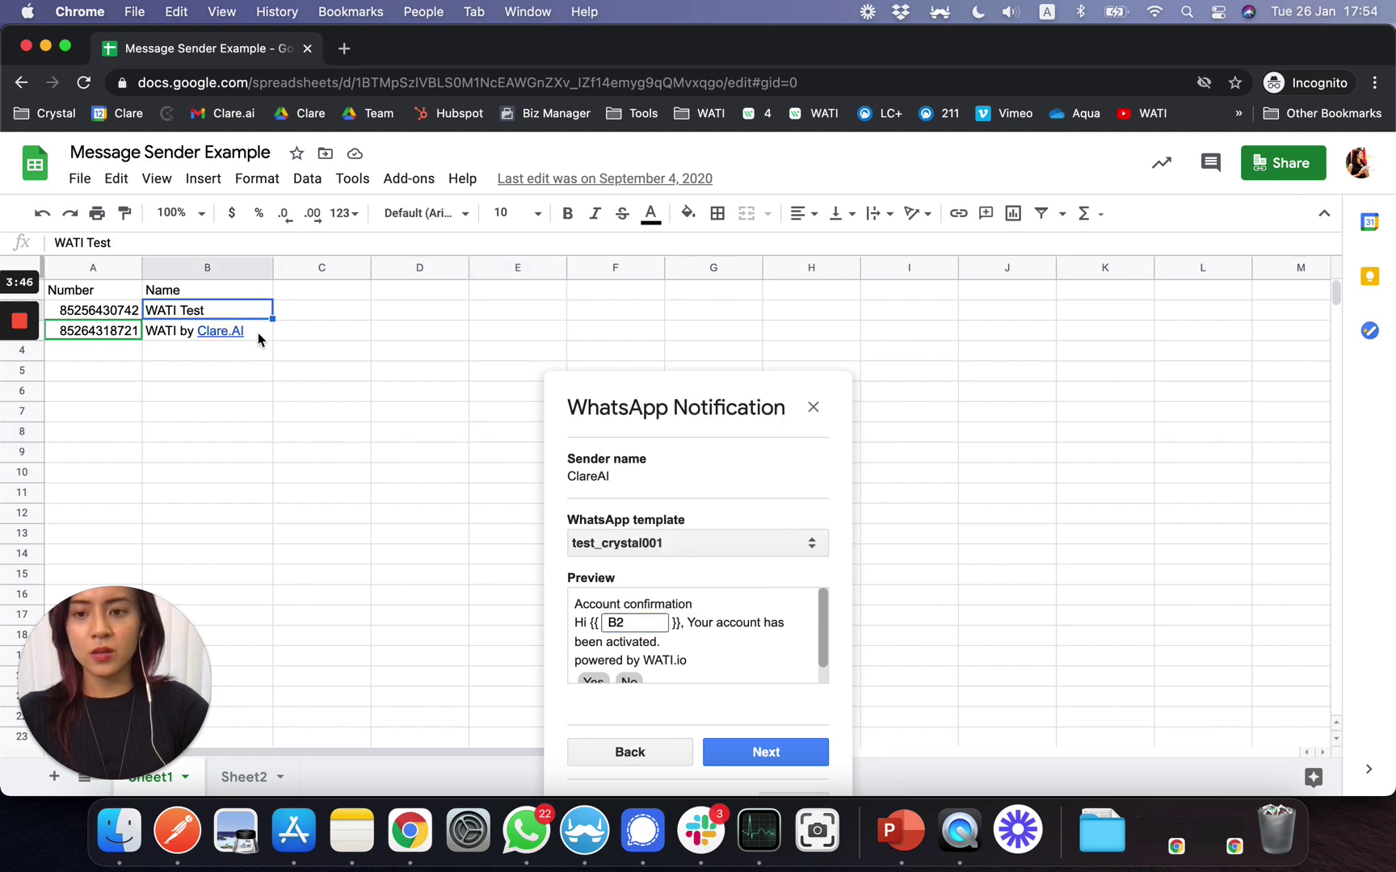
pyautogui.keyDown('shift'); pyautogui.click(258, 332); pyautogui.keyUp('shift')
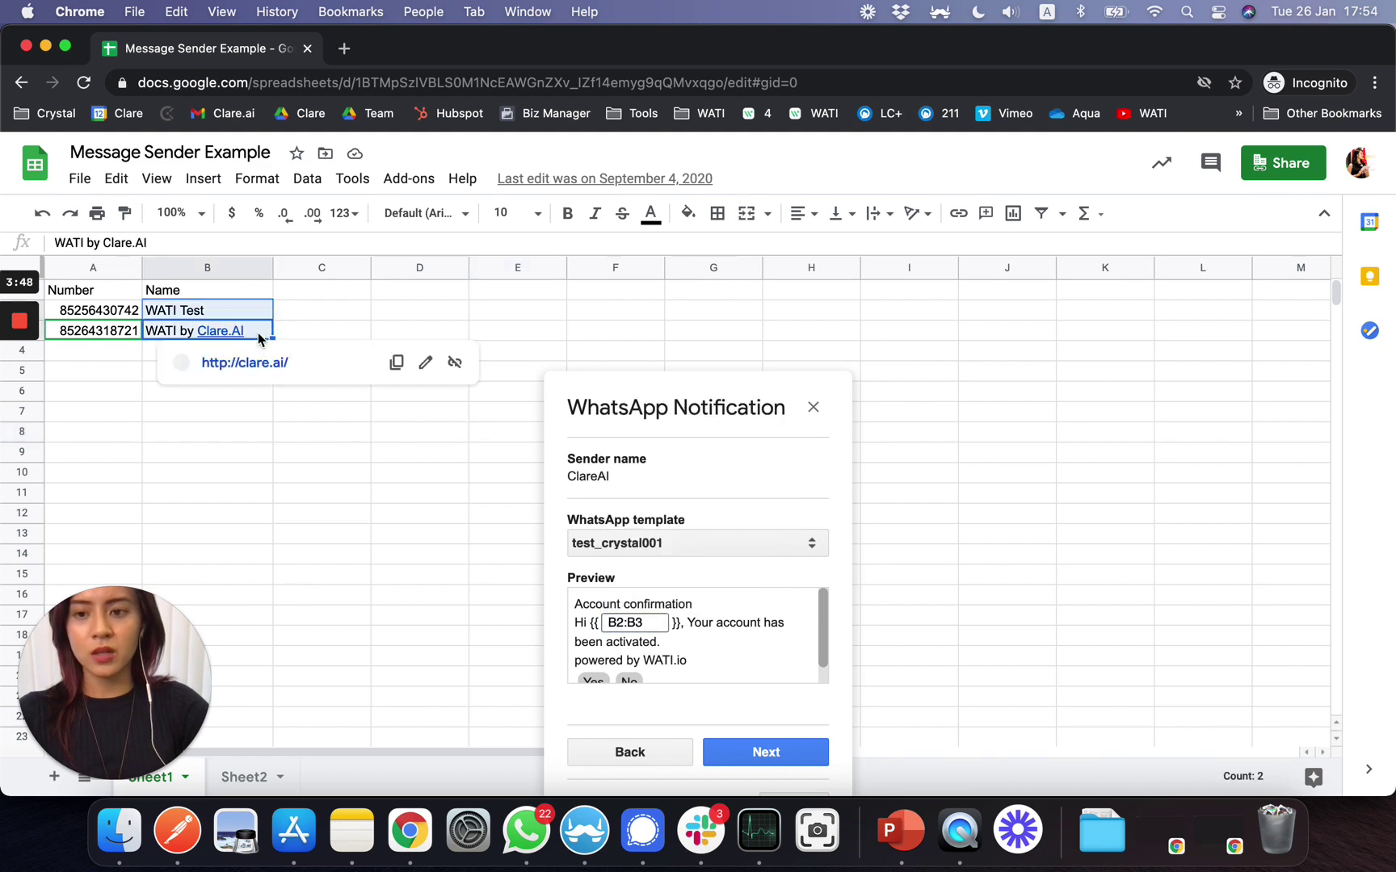
# Step: Review the personalised message preview for both recipients and send the messages immediately
pyautogui.click(740, 752)
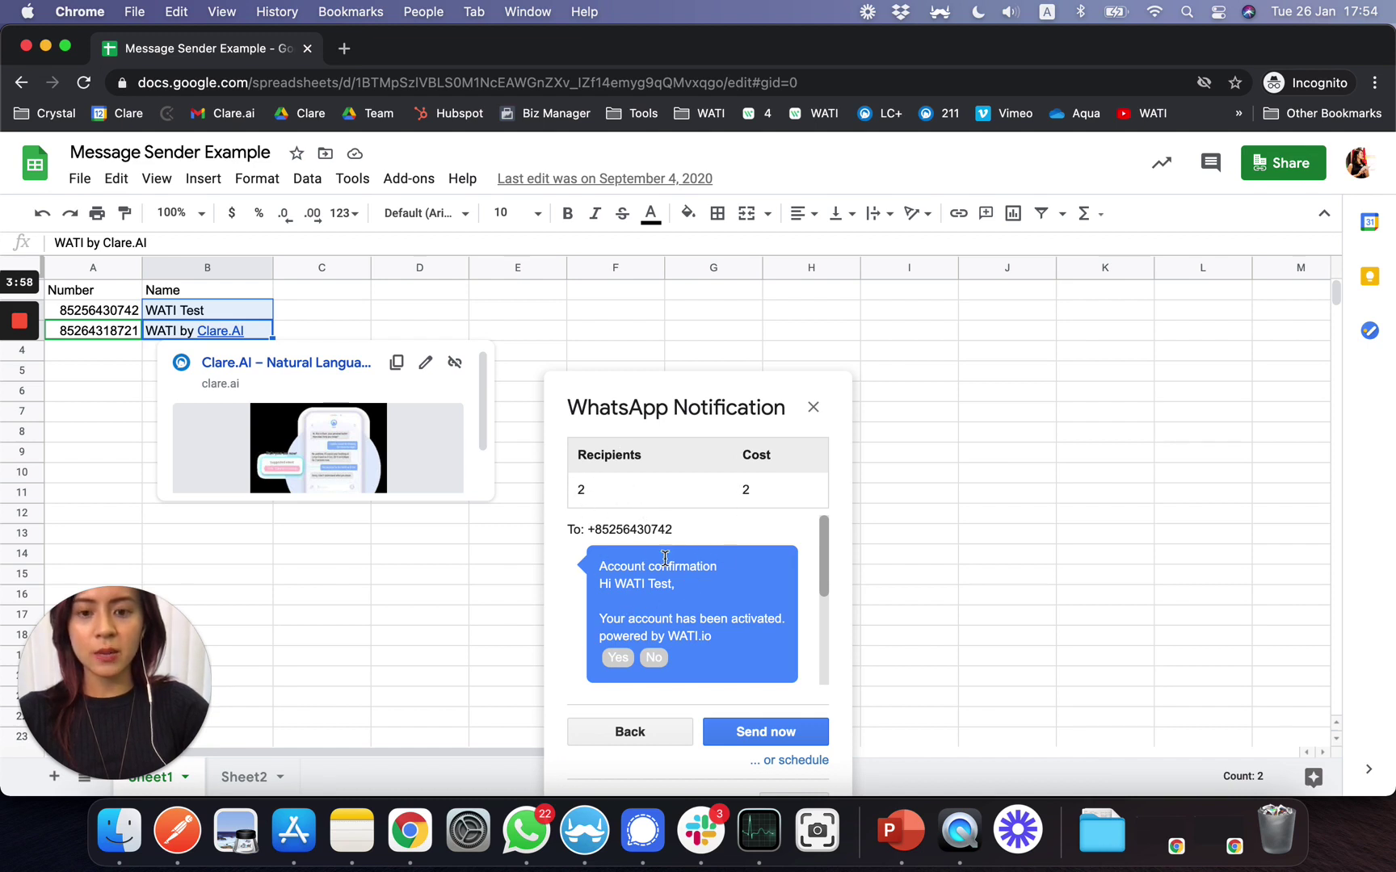
pyautogui.moveTo(616, 583); pyautogui.dragTo(671, 583)
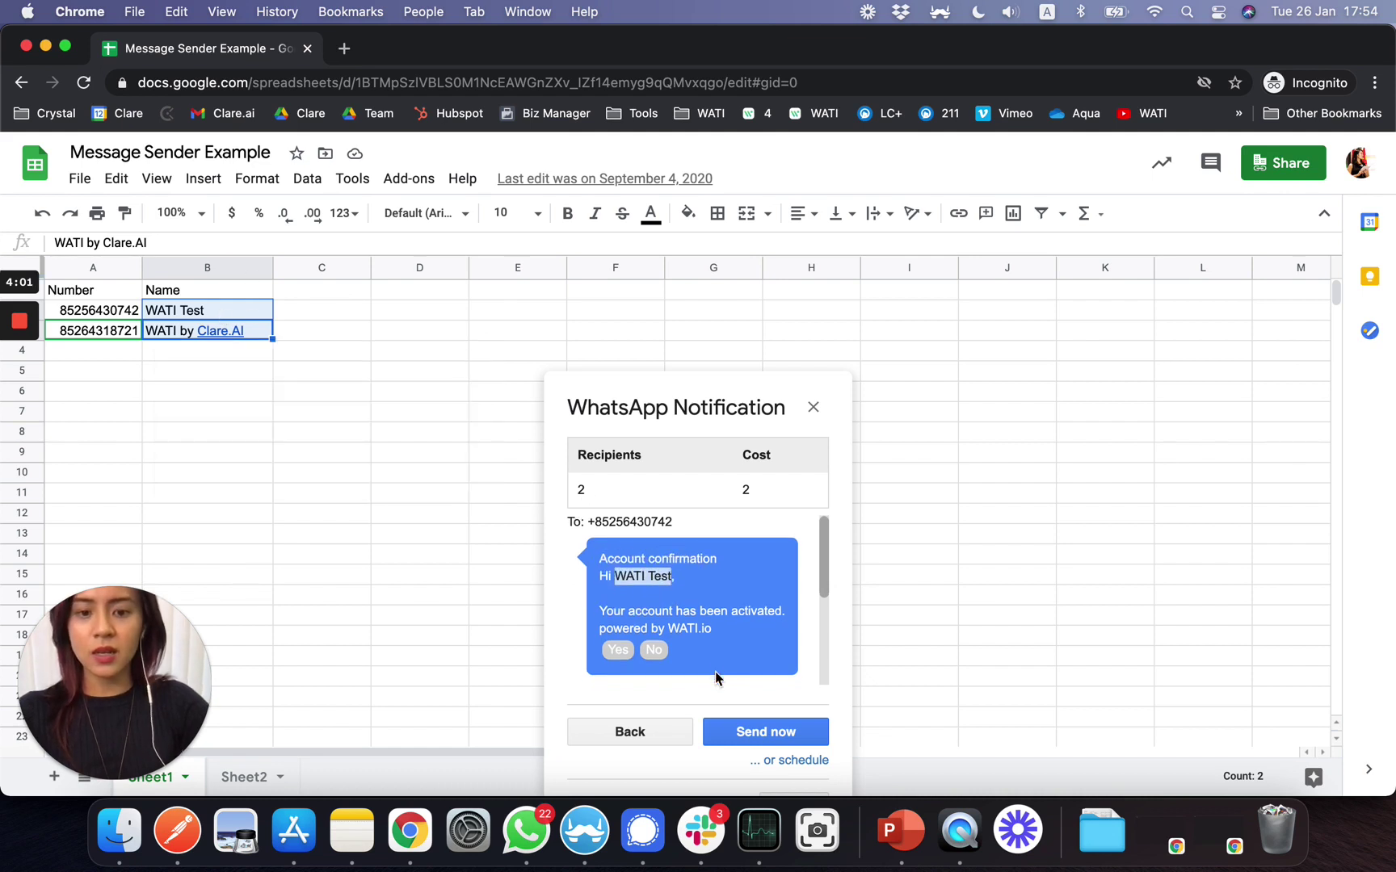
pyautogui.scroll(-3, 716, 672)
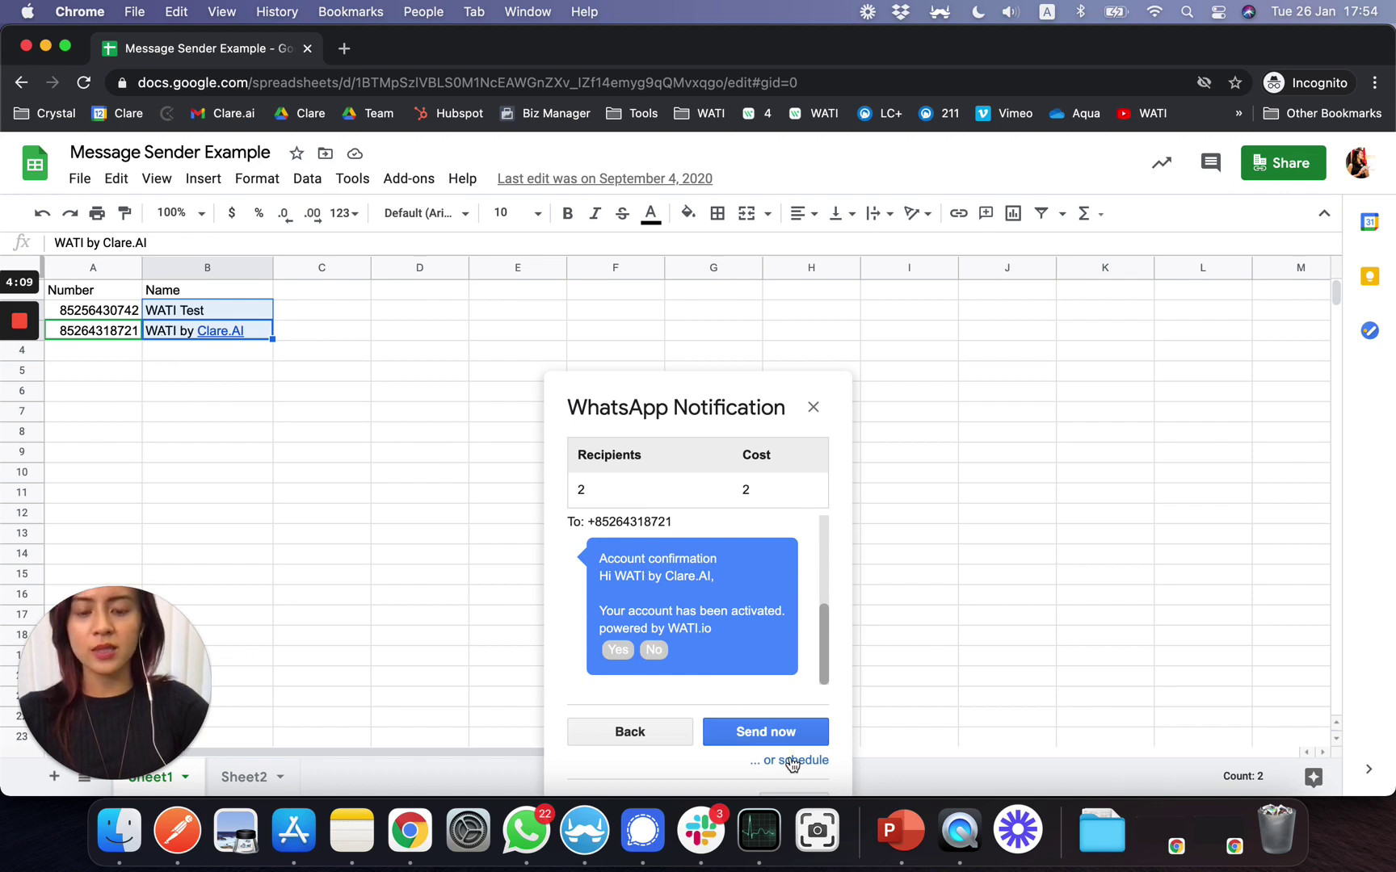
pyautogui.click(782, 733)
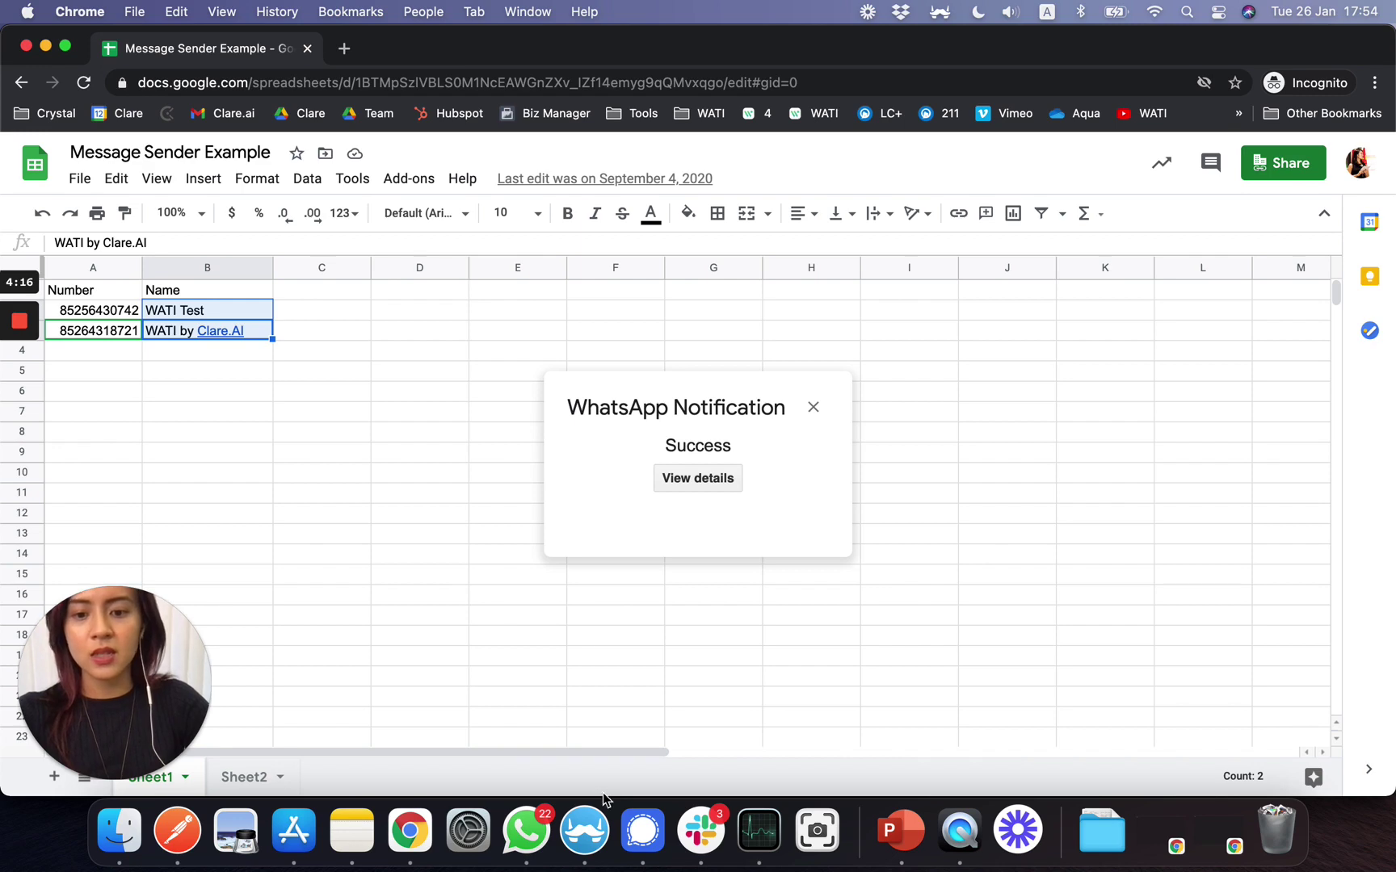
# Step: Switch to Franz, check the received Account confirmation message in the first WhatsApp account's WATI Test ENV 184 chat, and return to the spreadsheet
pyautogui.click(598, 824)
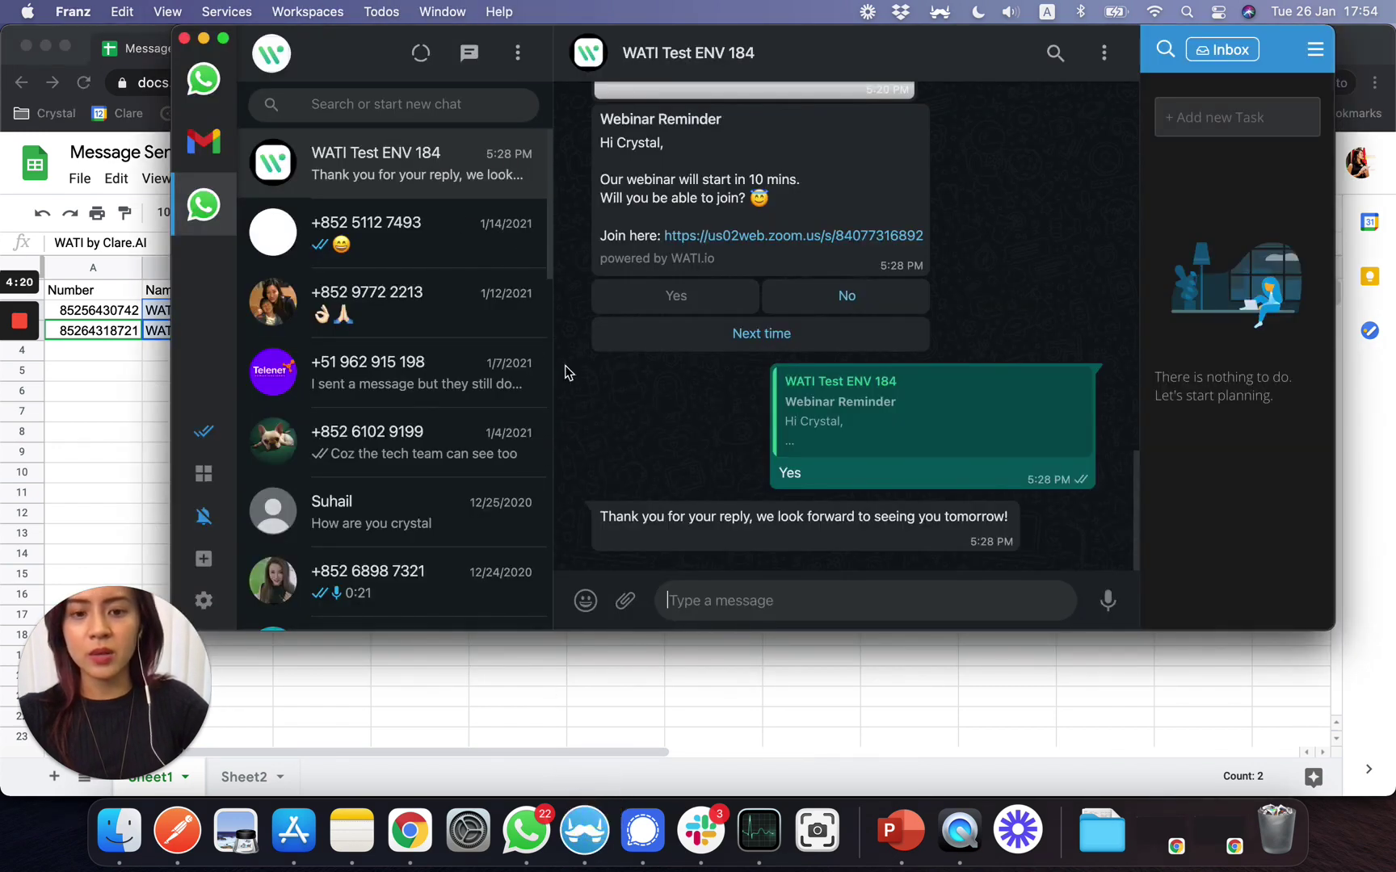
pyautogui.click(203, 78)
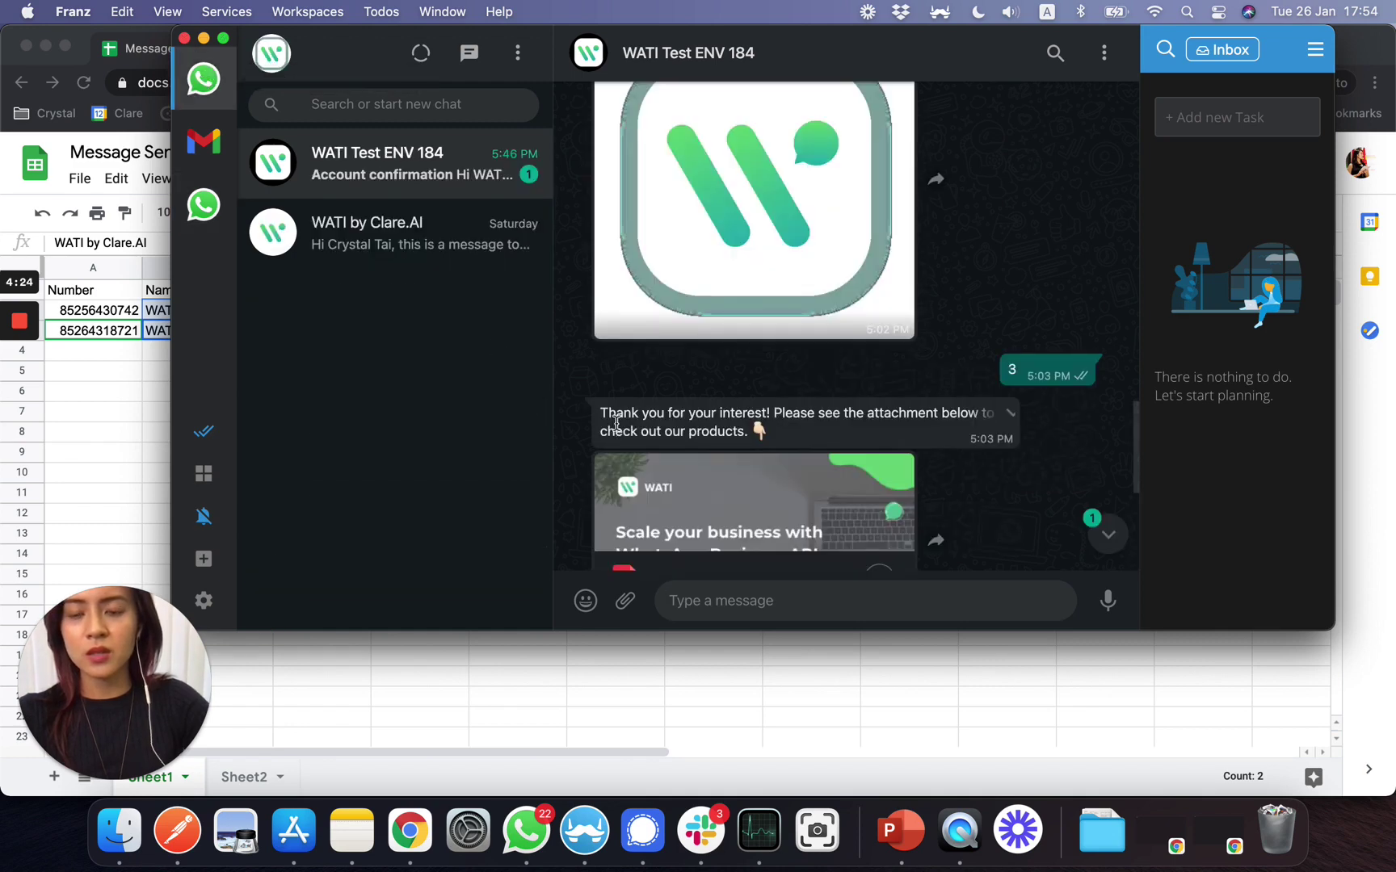
pyautogui.scroll(-5, 617, 423)
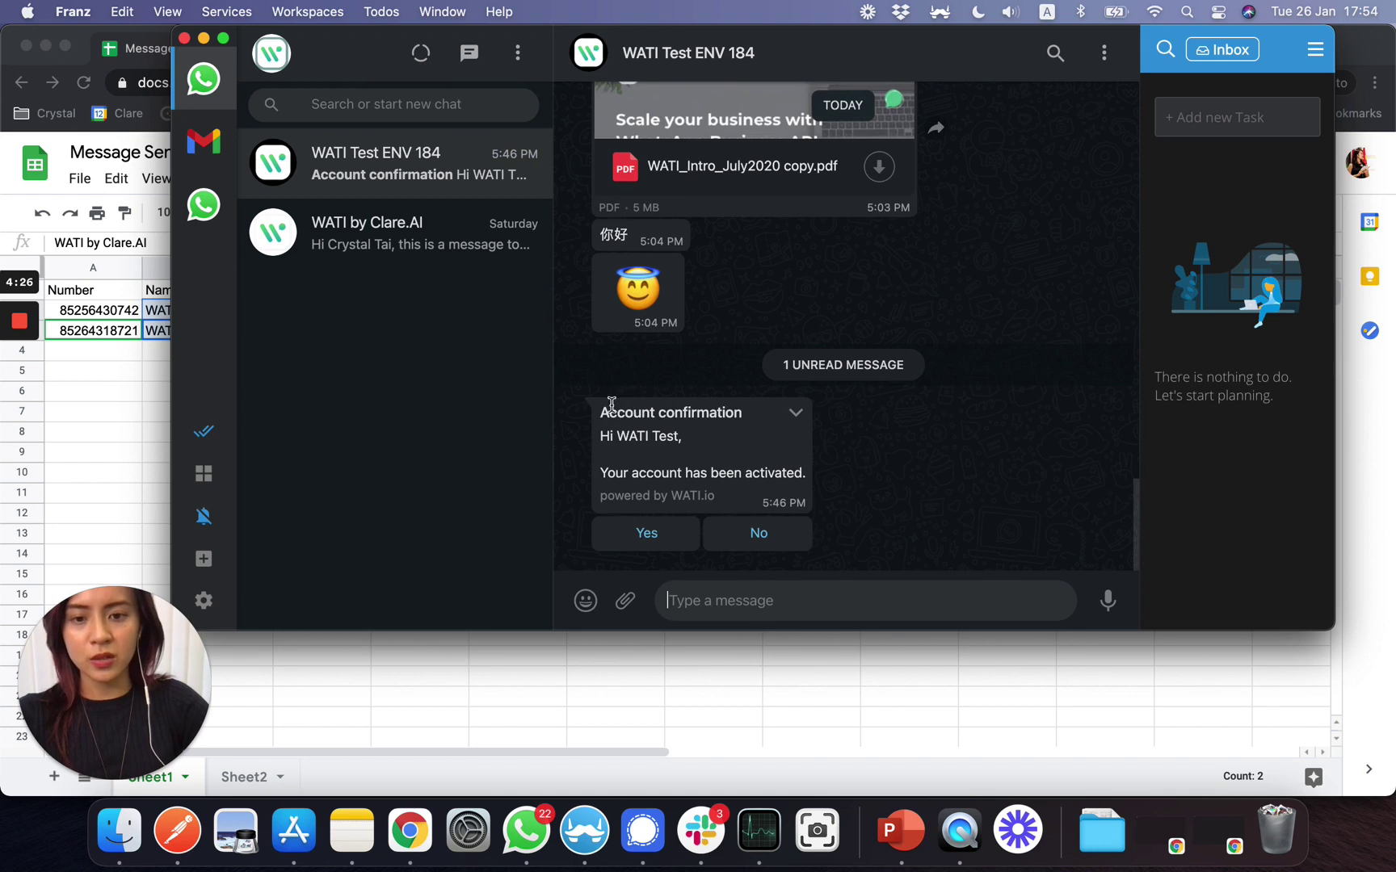
pyautogui.moveTo(600, 410); pyautogui.dragTo(732, 498)
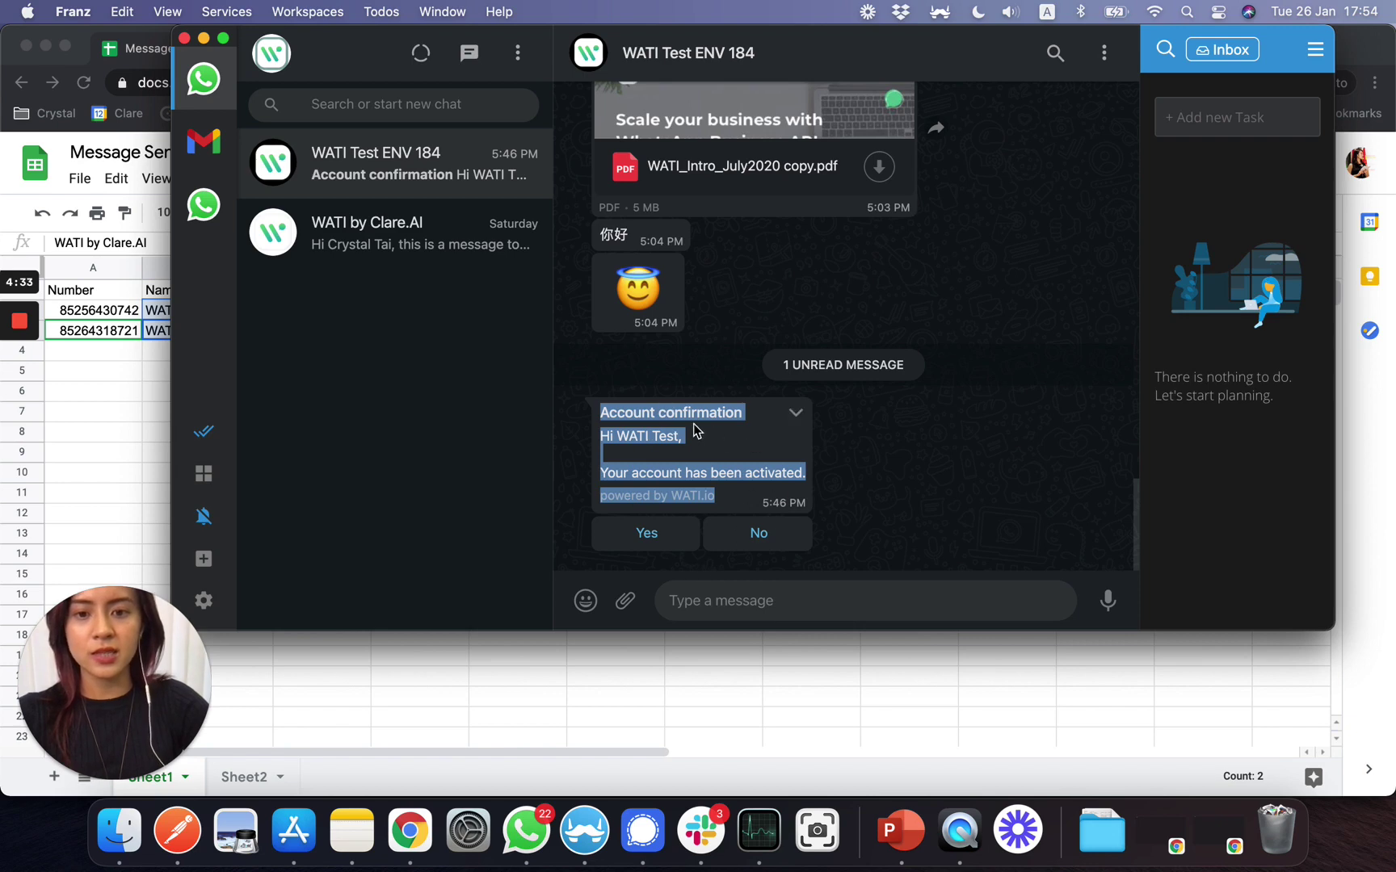
pyautogui.click(715, 668)
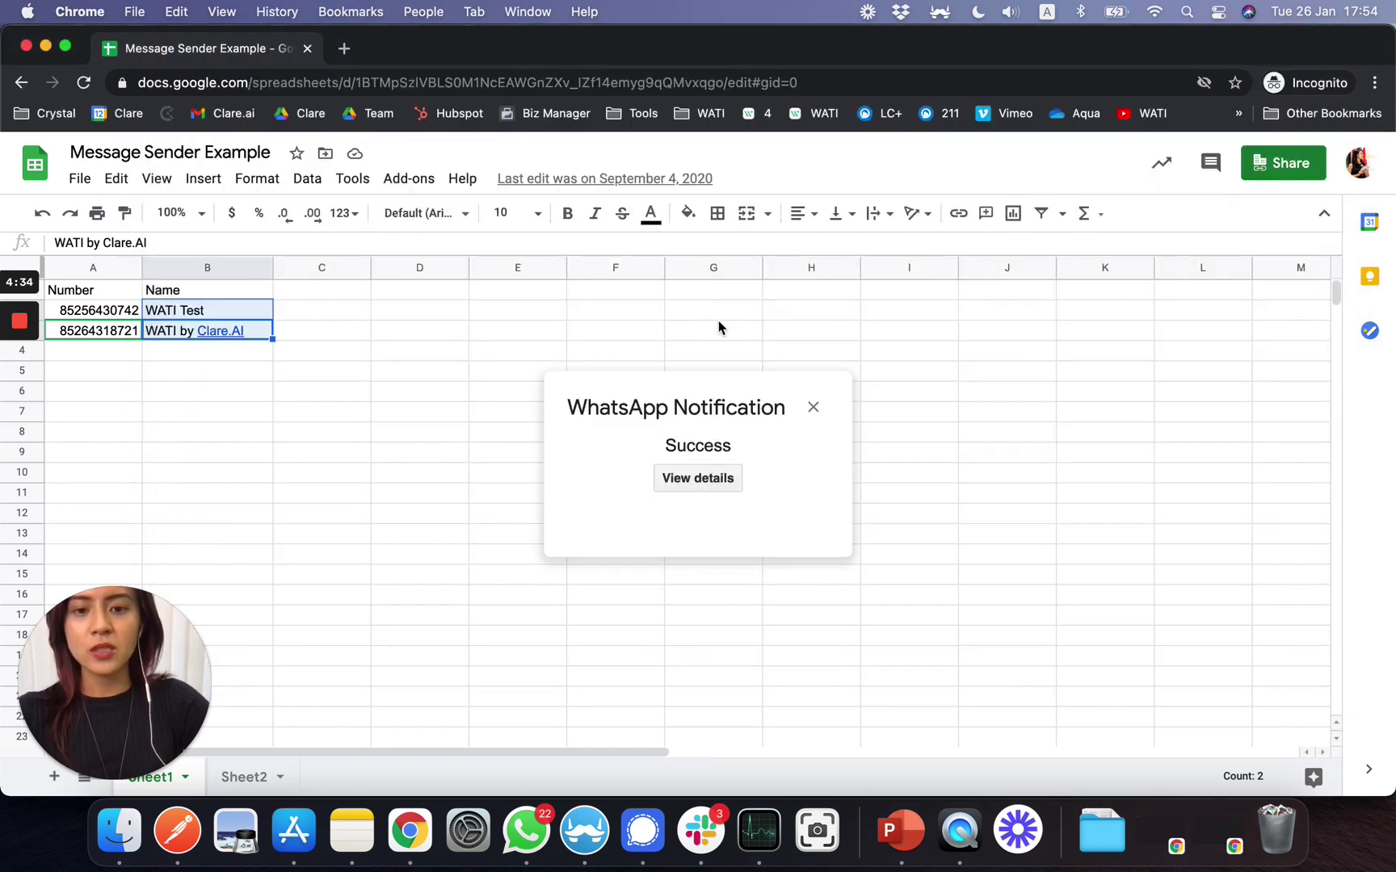
# Step: Look at the WATI API Docs window and return to the Message Sender Example spreadsheet
pyautogui.hotkey('ctrl', 'Up')
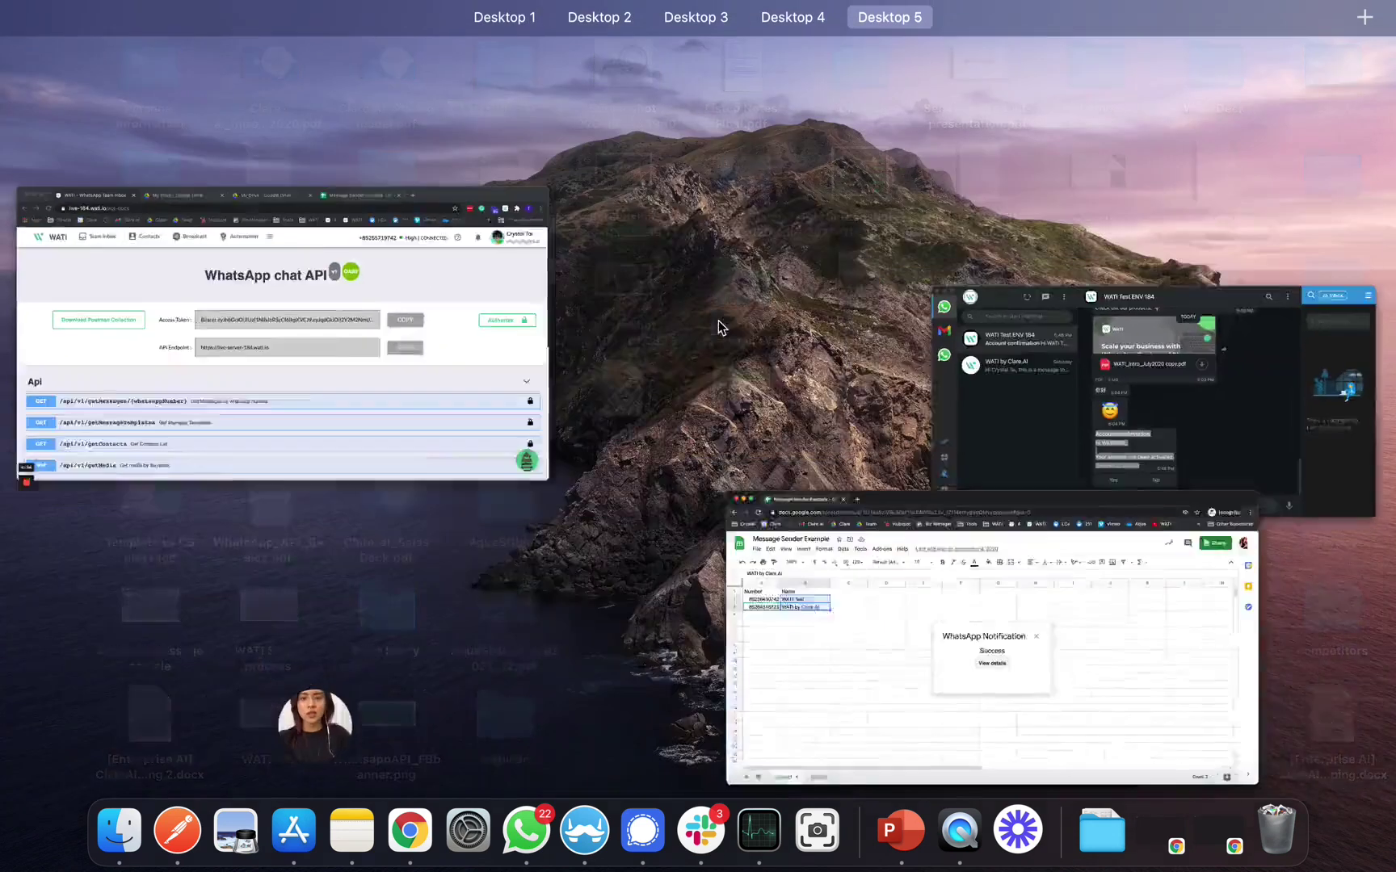
pyautogui.click(427, 269)
pyautogui.hotkey('ctrl', 'Up')
pyautogui.click(352, 339)
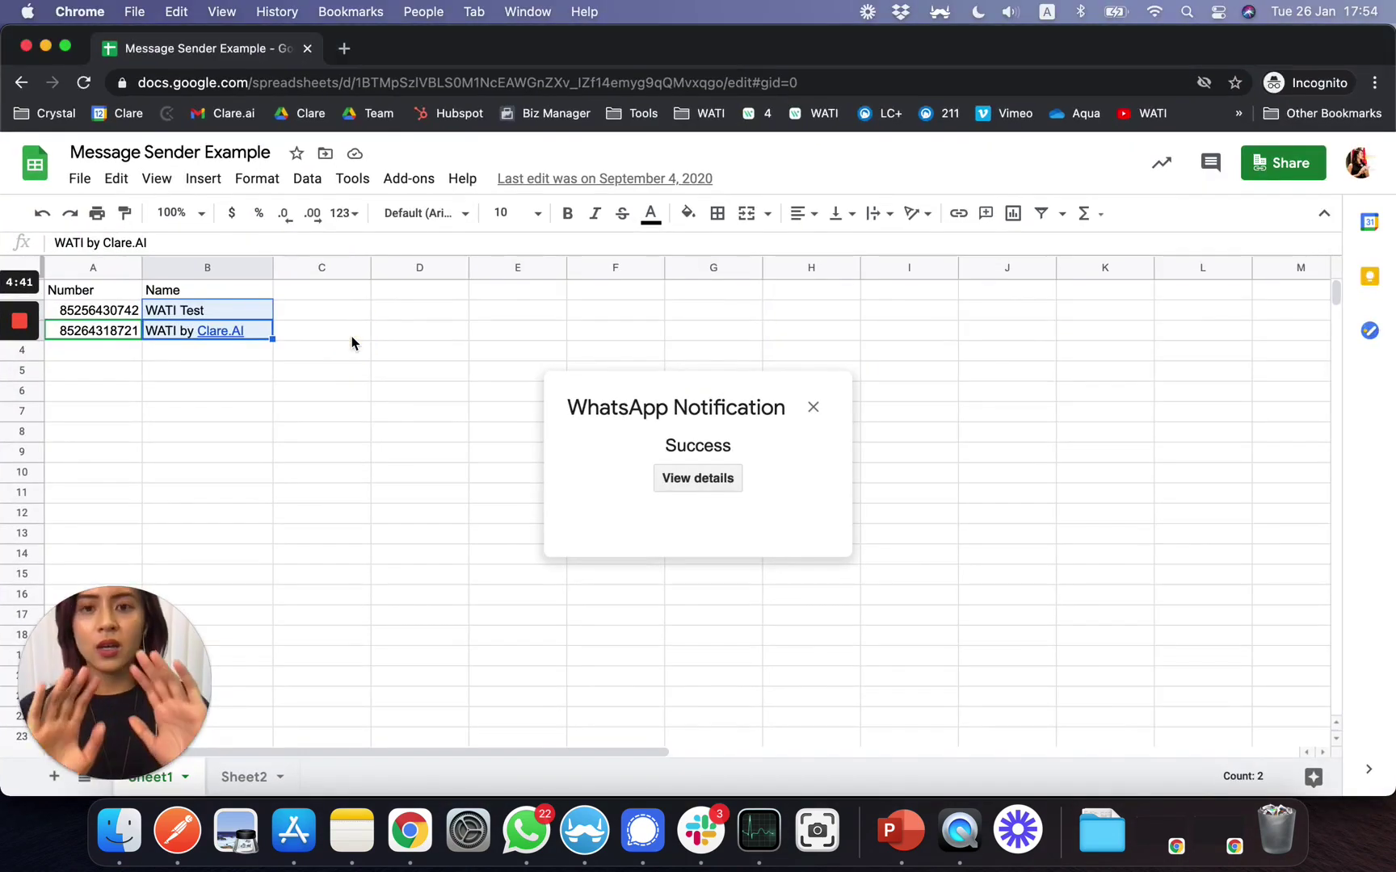